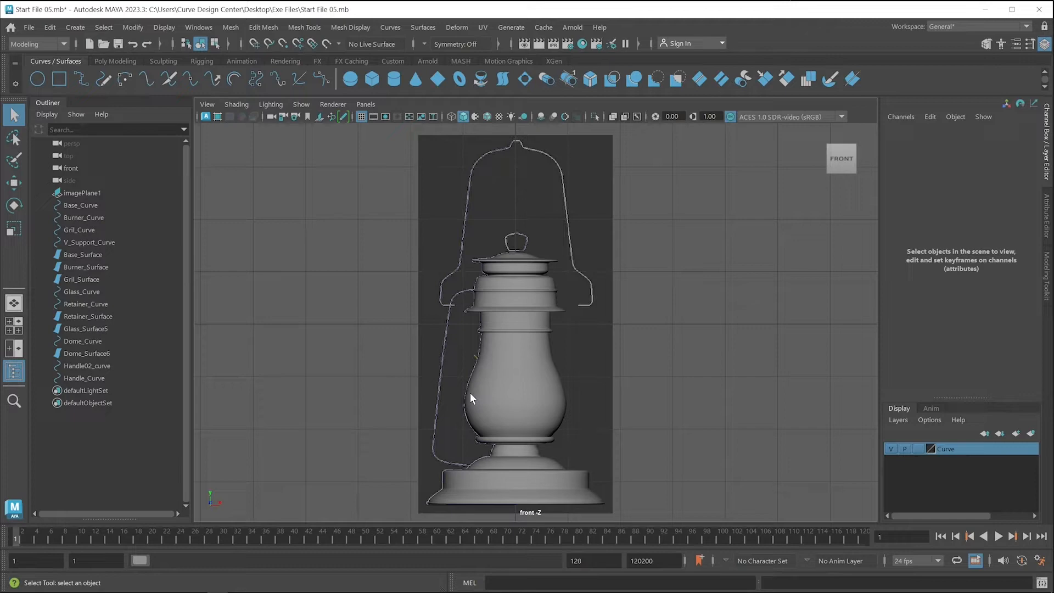
pyautogui.press('space')
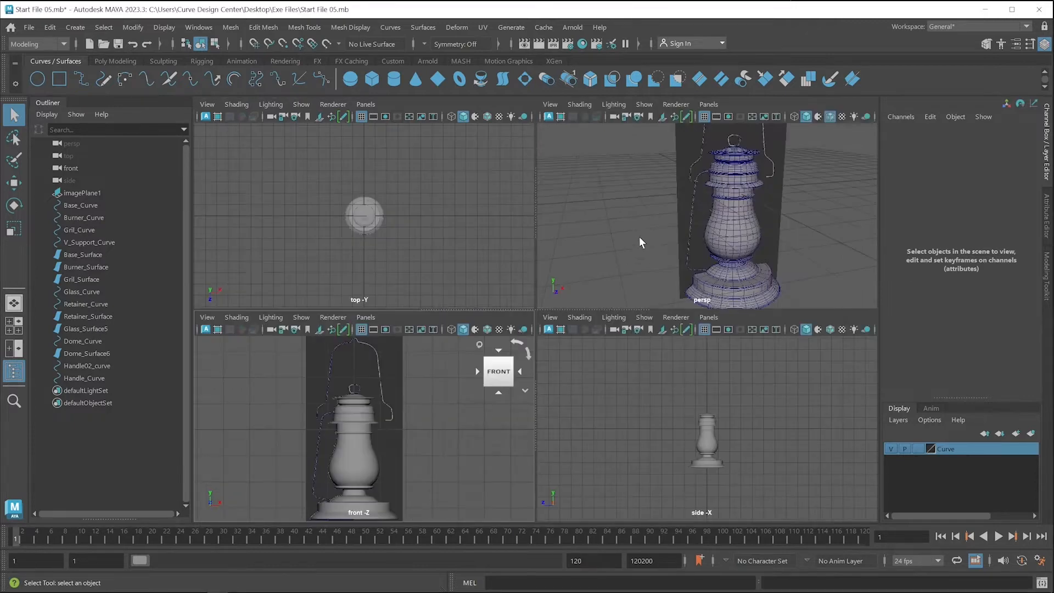
pyautogui.press('space')
pyautogui.keyDown('alt'); pyautogui.moveTo(701, 299); pyautogui.dragTo(640, 310); pyautogui.keyUp('alt')
pyautogui.press('space')
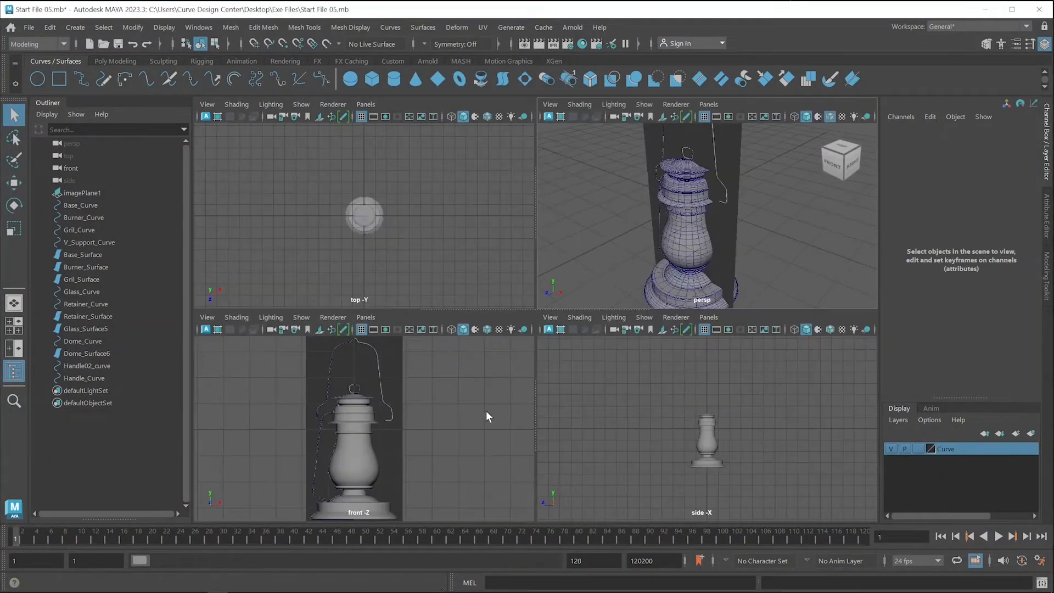
pyautogui.press('space')
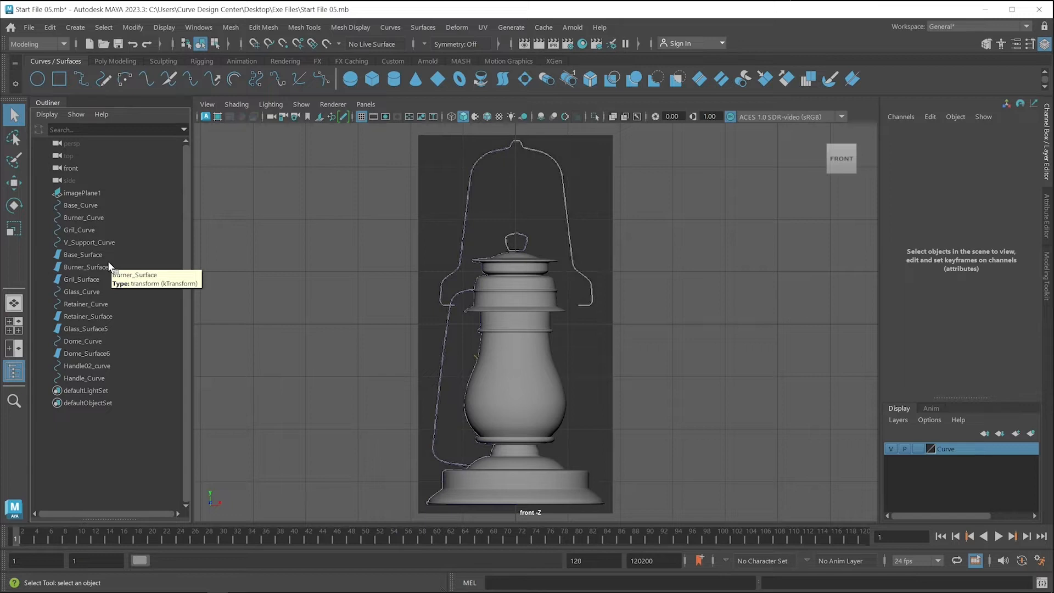
# Step: Examine which lantern part each profile curve outlines, from Base_Curve through Handle02_curve, by selecting them one at a time
pyautogui.click(107, 206)
pyautogui.doubleClick(107, 206)
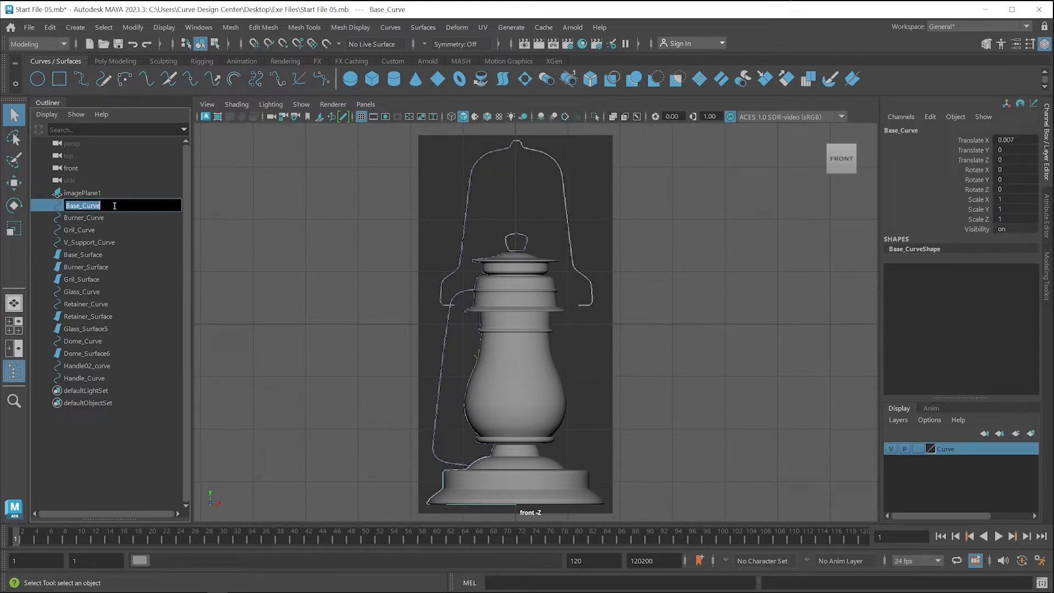
pyautogui.click(217, 214)
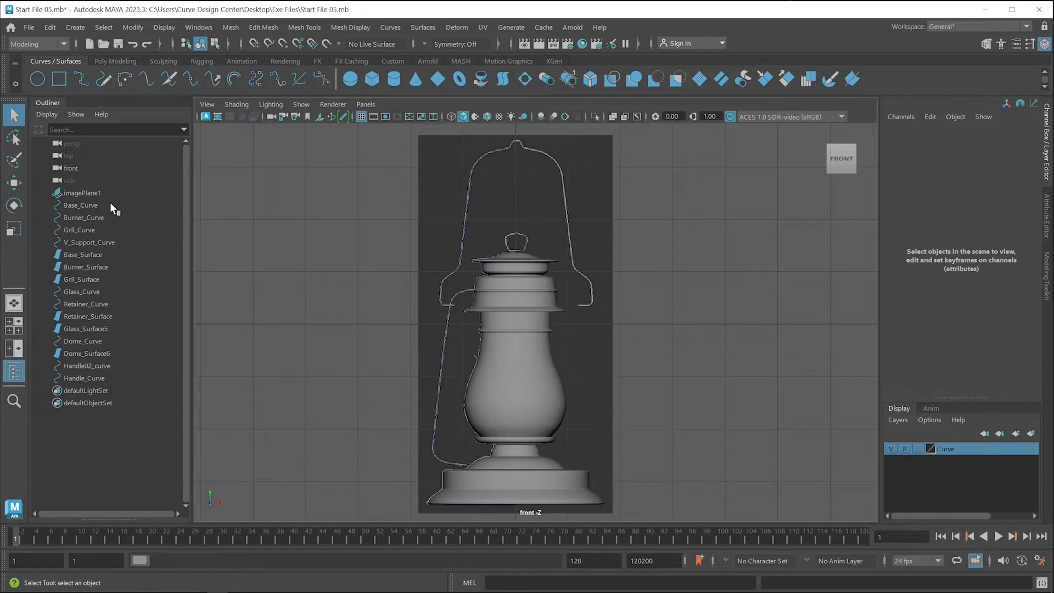
pyautogui.click(83, 205)
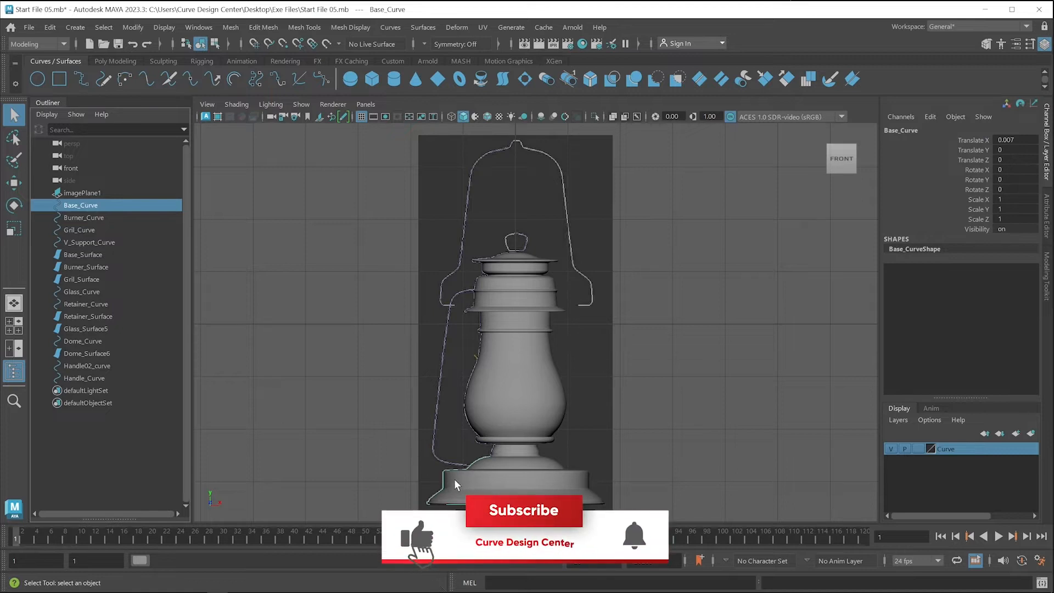
pyautogui.click(93, 217)
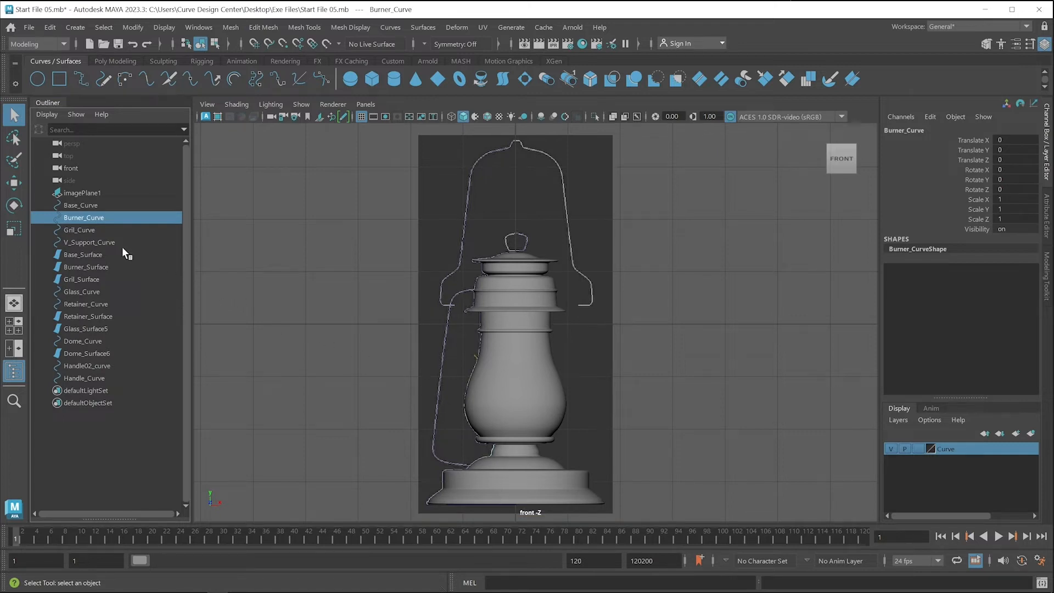
pyautogui.click(87, 231)
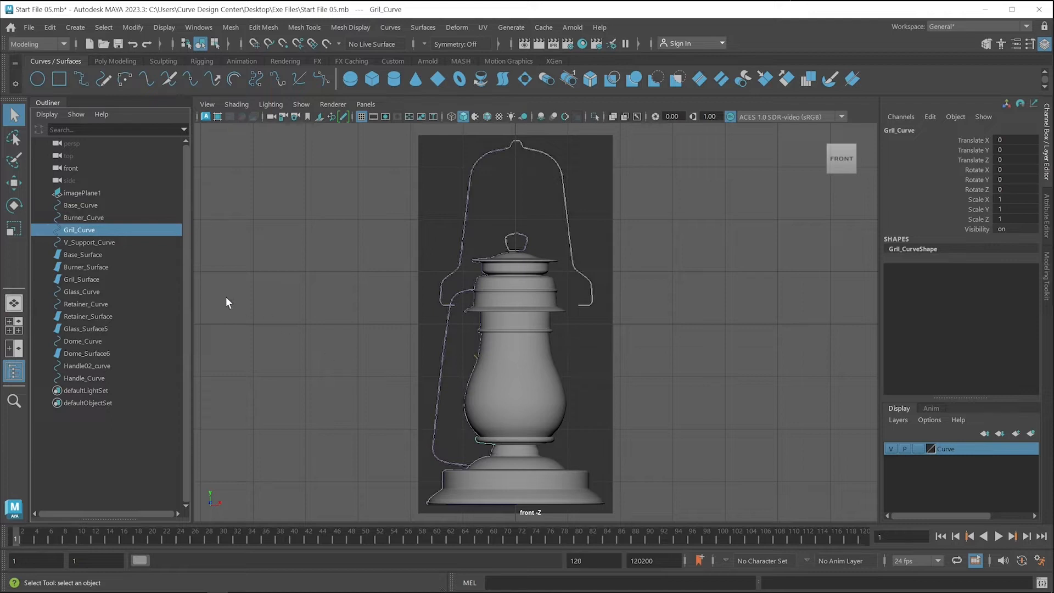
pyautogui.click(103, 243)
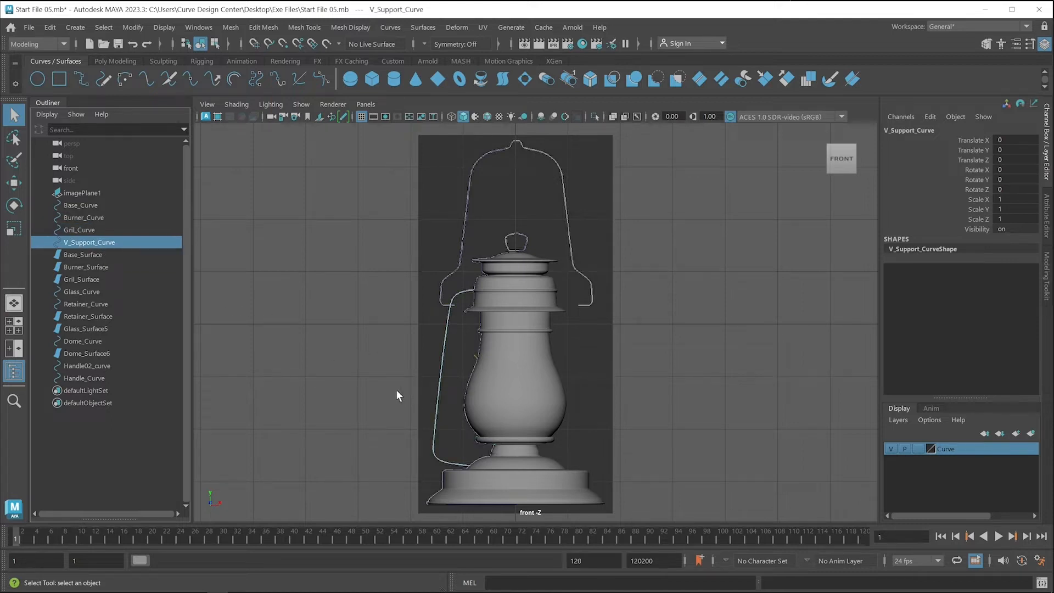
pyautogui.click(90, 292)
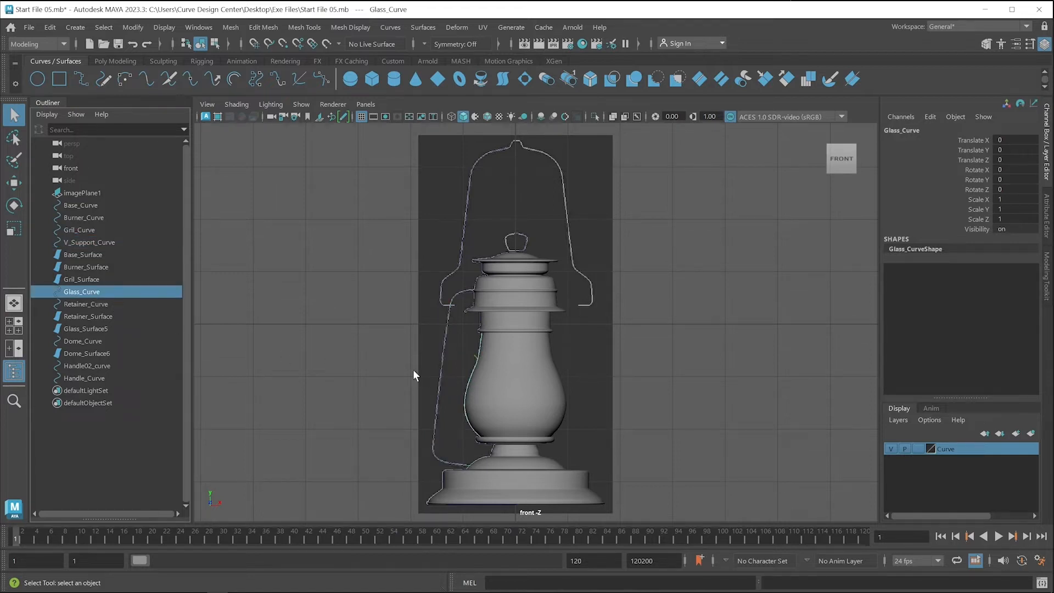
pyautogui.click(99, 304)
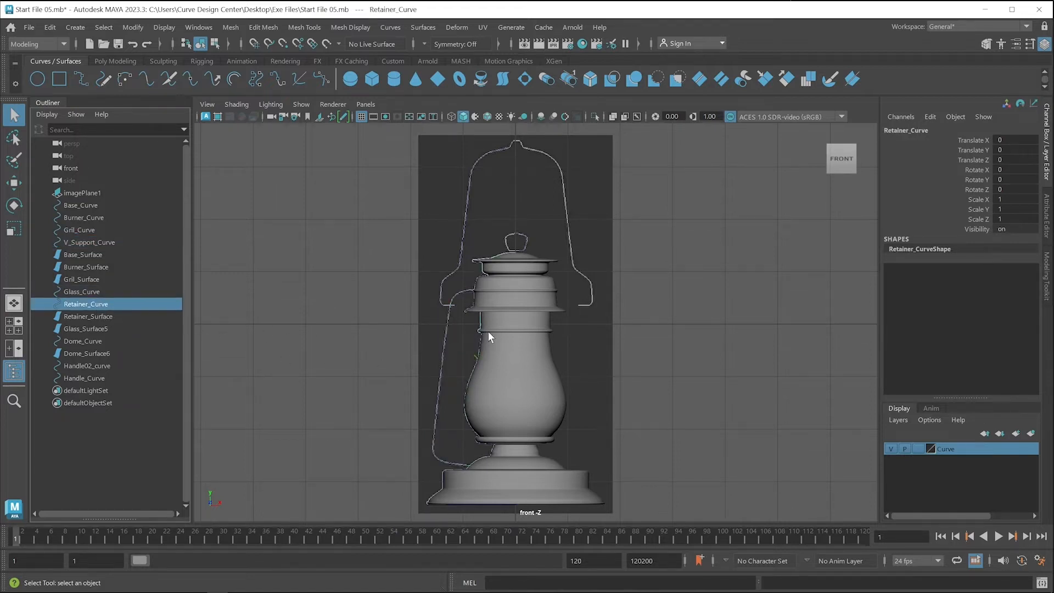
pyautogui.click(86, 342)
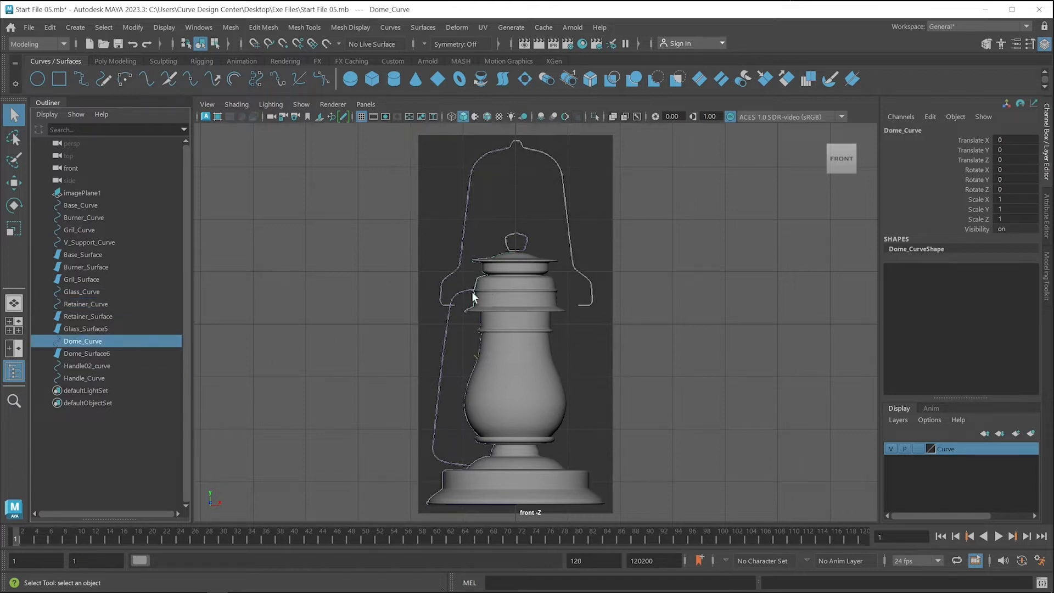
pyautogui.click(92, 367)
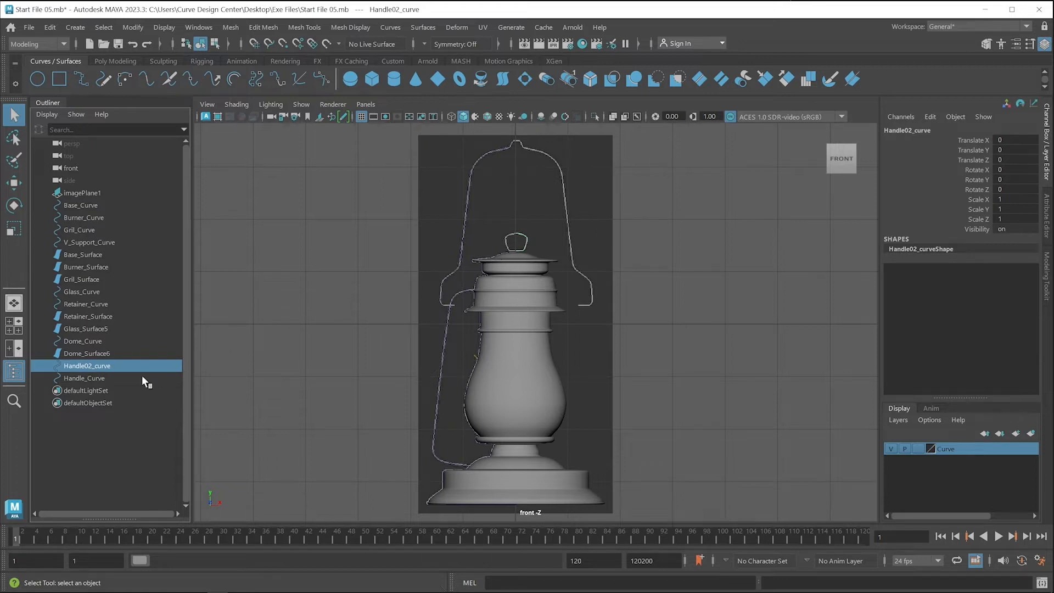
pyautogui.click(232, 368)
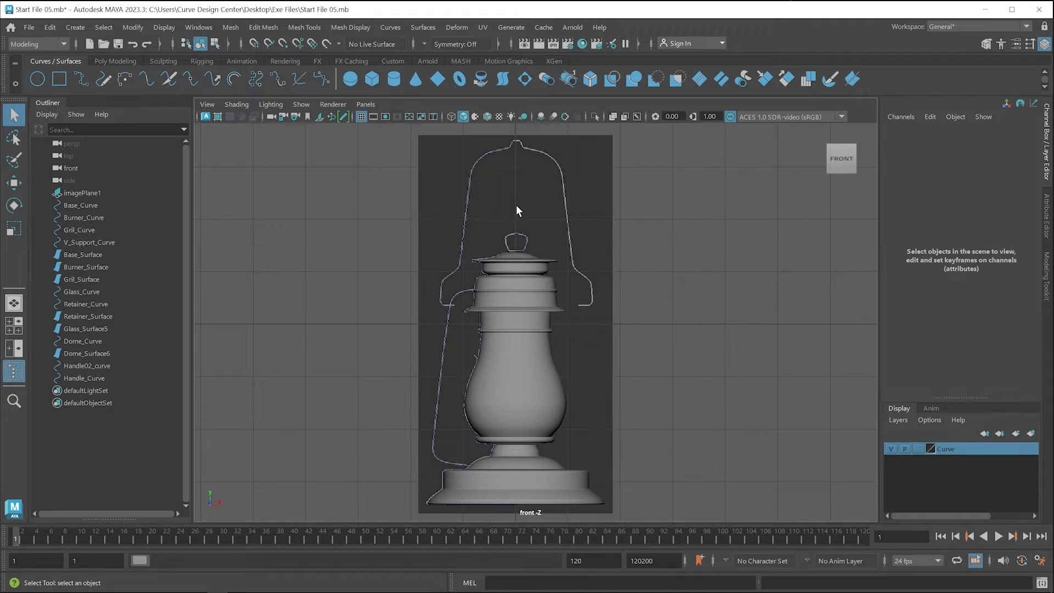
# Step: Inspect the centre of the lantern's top cap up close and delete Retainer_Surface
pyautogui.press('space')
pyautogui.press('space')
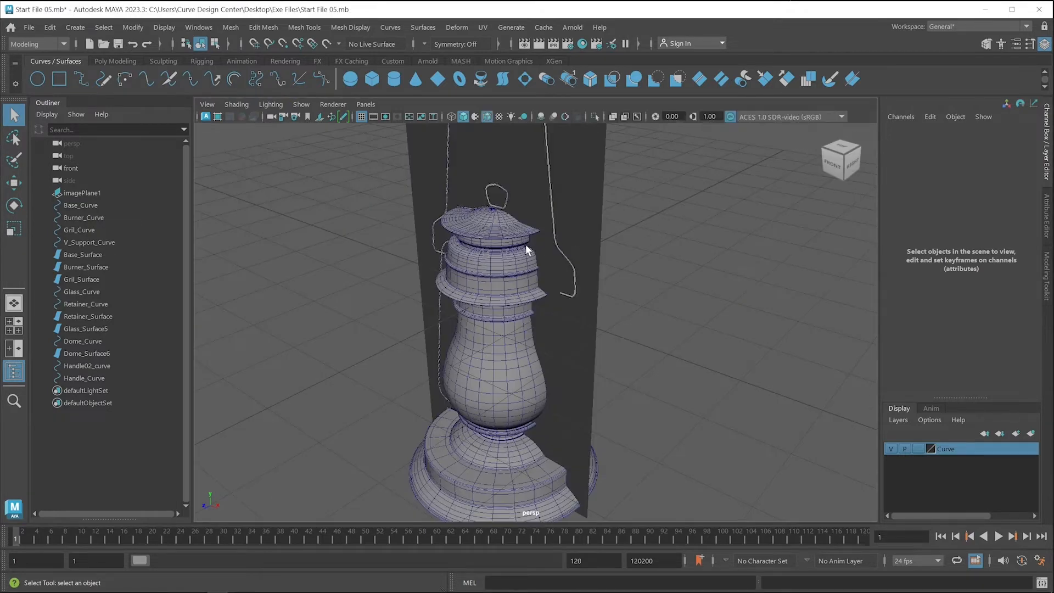
pyautogui.keyDown('alt'); pyautogui.moveTo(525, 245); pyautogui.dragTo(545, 276); pyautogui.keyUp('alt')
pyautogui.scroll(10, 546, 276)
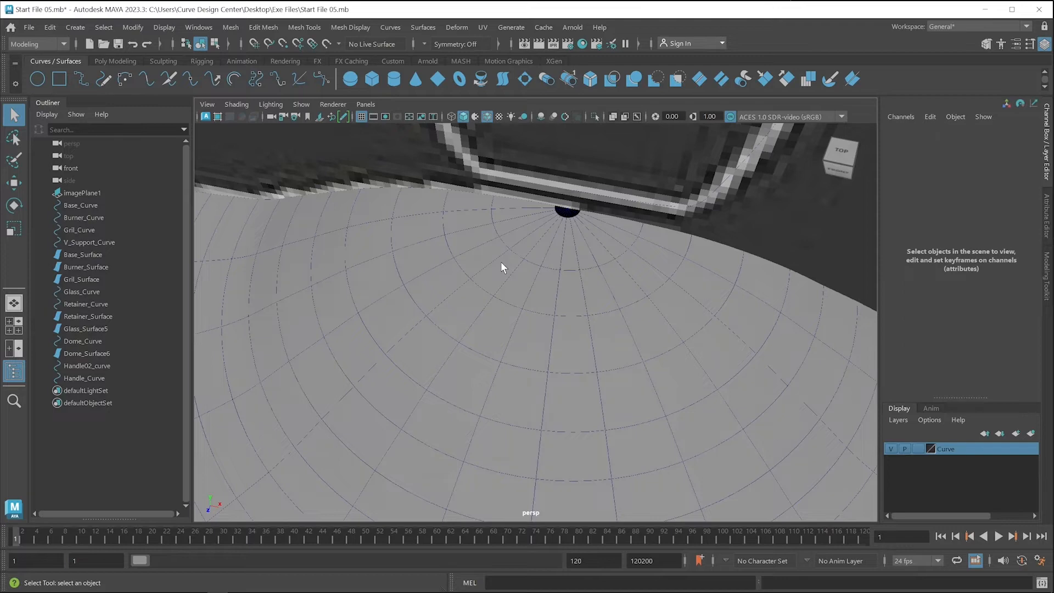
pyautogui.press('space')
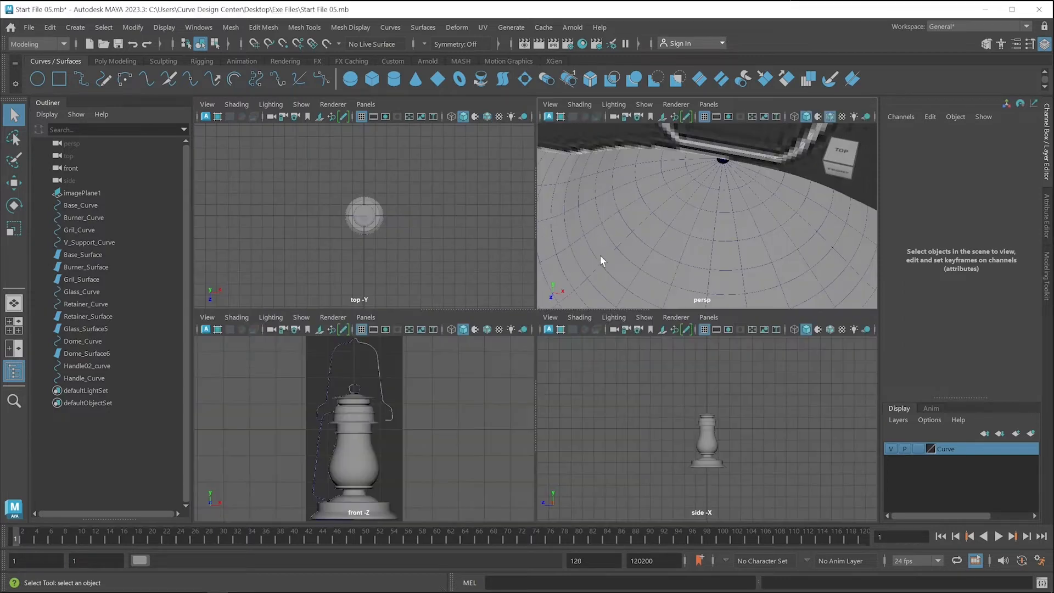
pyautogui.click(714, 224)
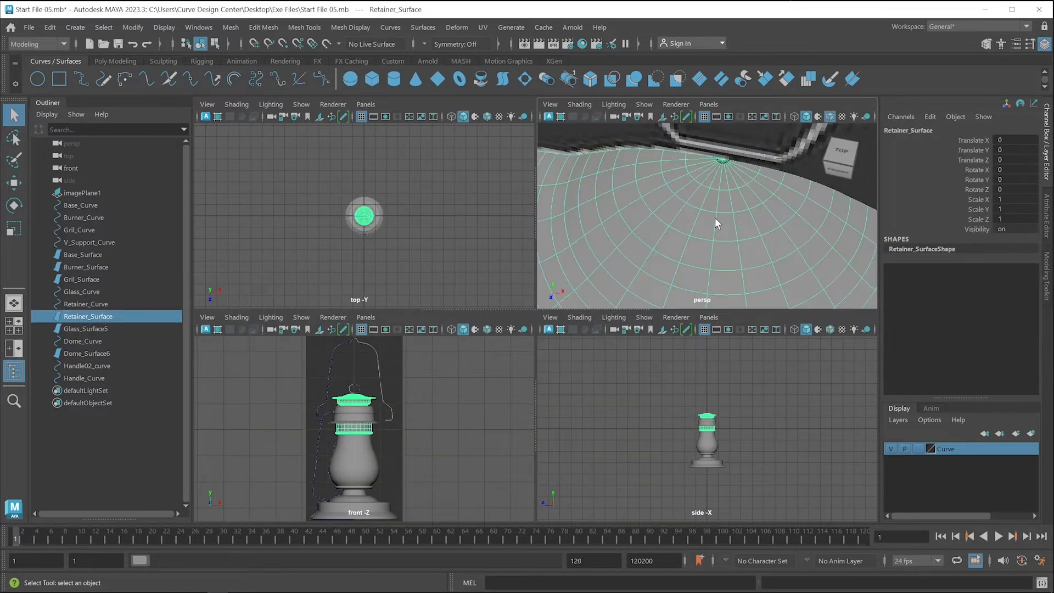
pyautogui.doubleClick(101, 315)
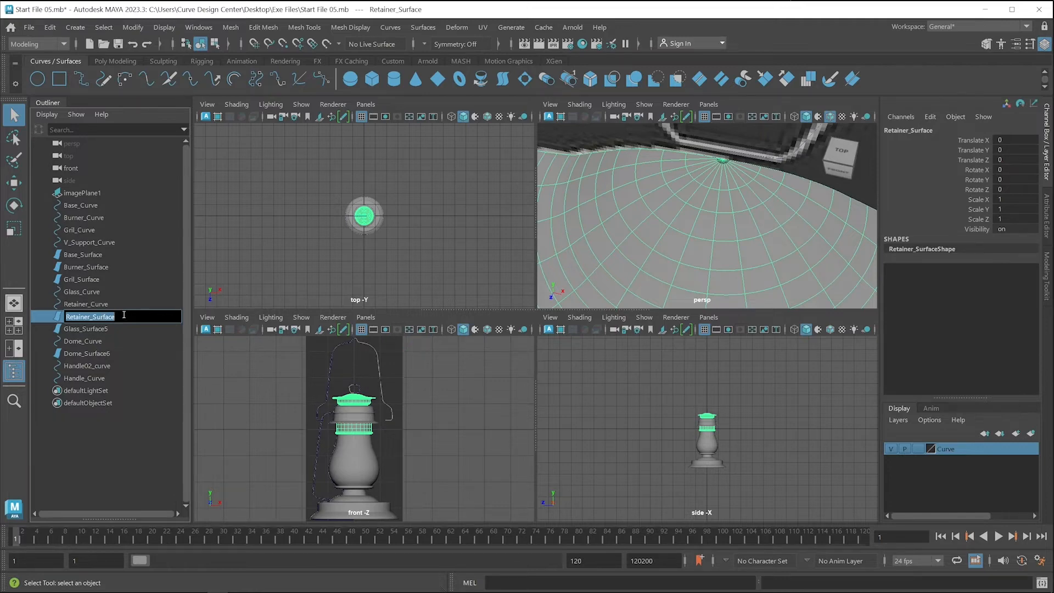
pyautogui.click(236, 380)
pyautogui.click(684, 225)
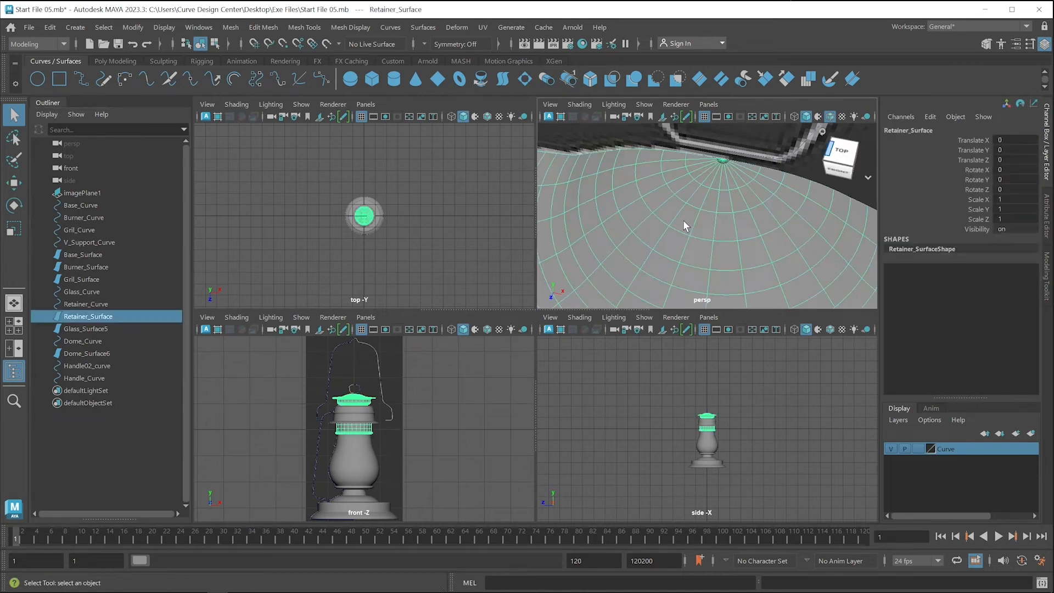
pyautogui.press('Delete')
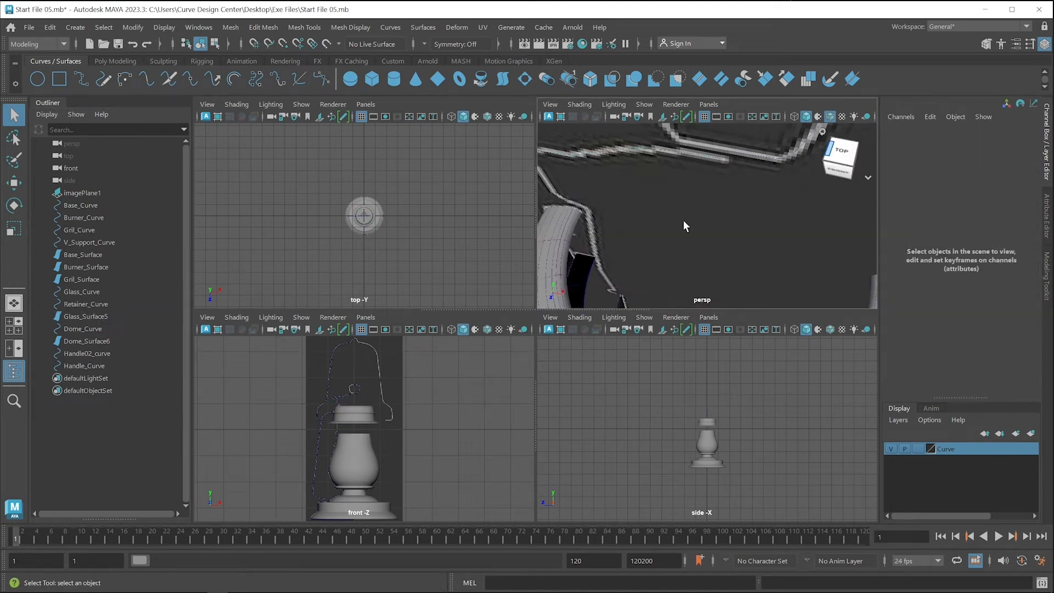
# Step: Show the control vertices of Retainer_Curve and select its end vertex at the centre axis below the small handle
pyautogui.scroll(3, 354, 372)
pyautogui.press('space')
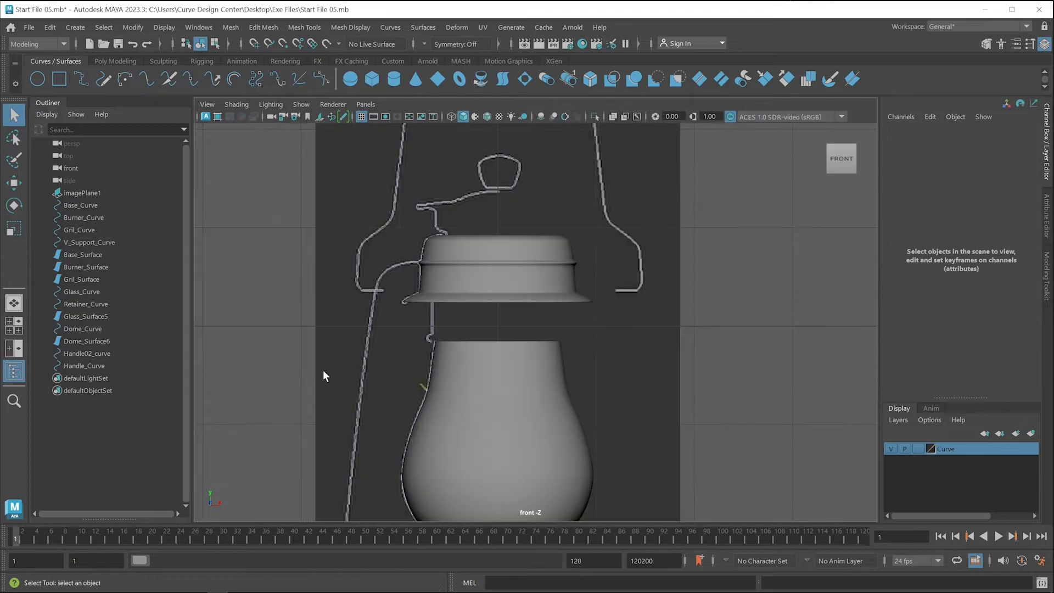
pyautogui.scroll(2, 494, 212)
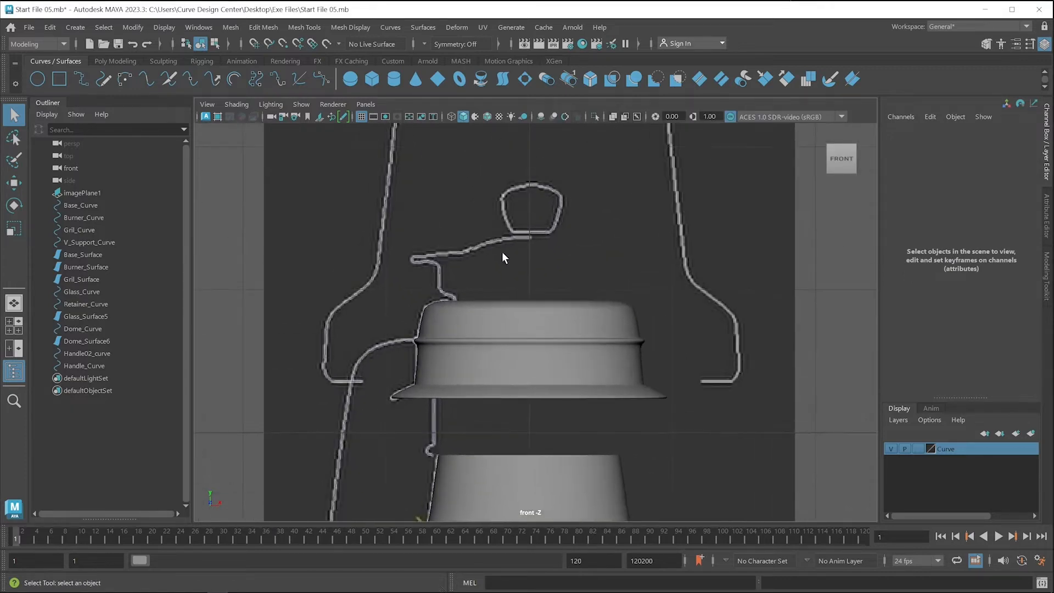
pyautogui.moveTo(477, 254); pyautogui.dragTo(482, 267)
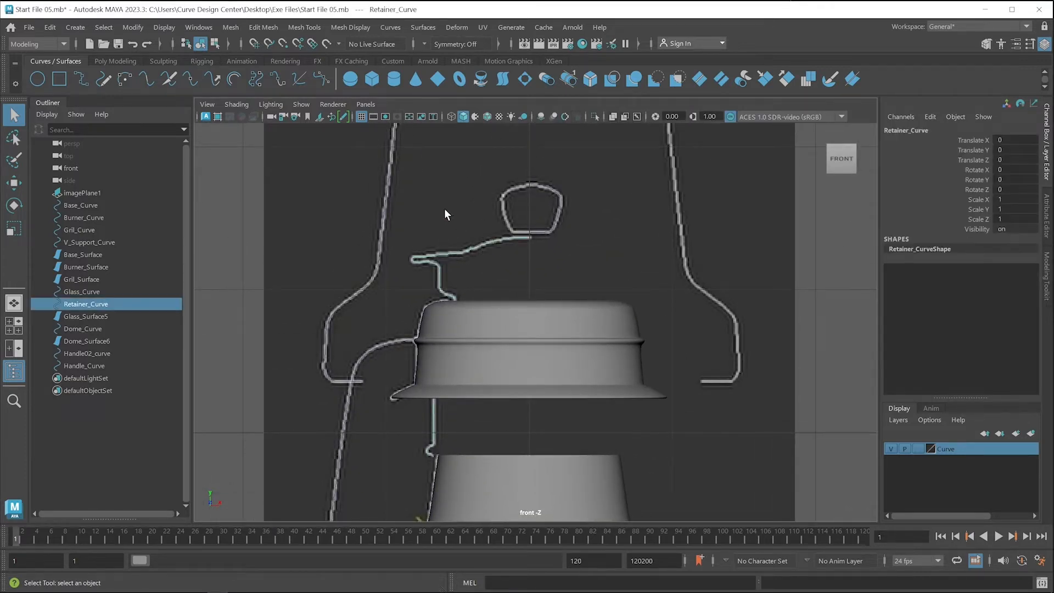
pyautogui.click(215, 44)
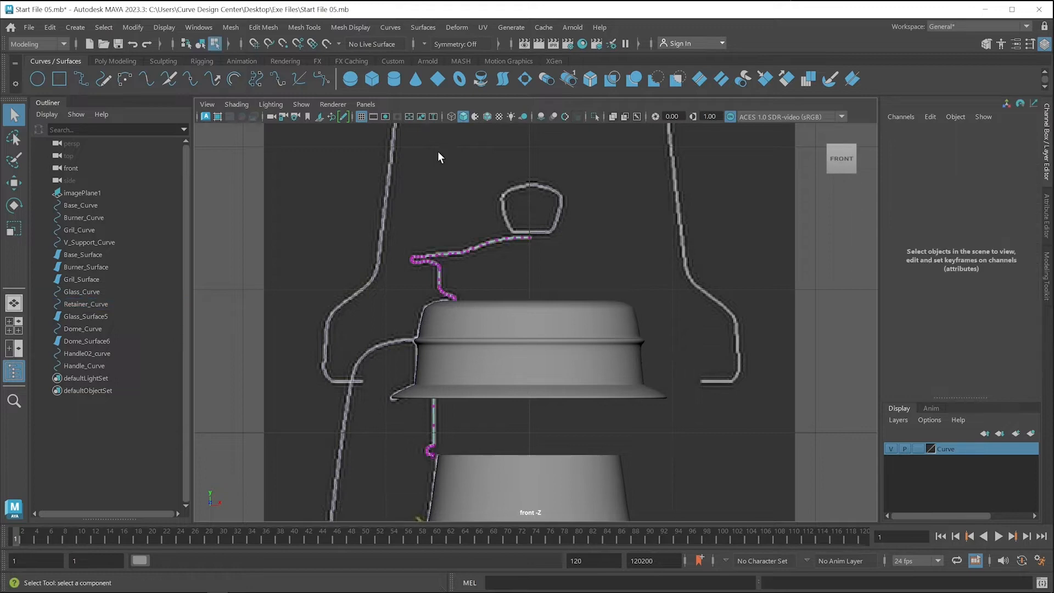
pyautogui.scroll(4, 555, 213)
pyautogui.keyDown('alt'); pyautogui.moveTo(557, 239); pyautogui.dragTo(545, 293, button='middle'); pyautogui.keyUp('alt')
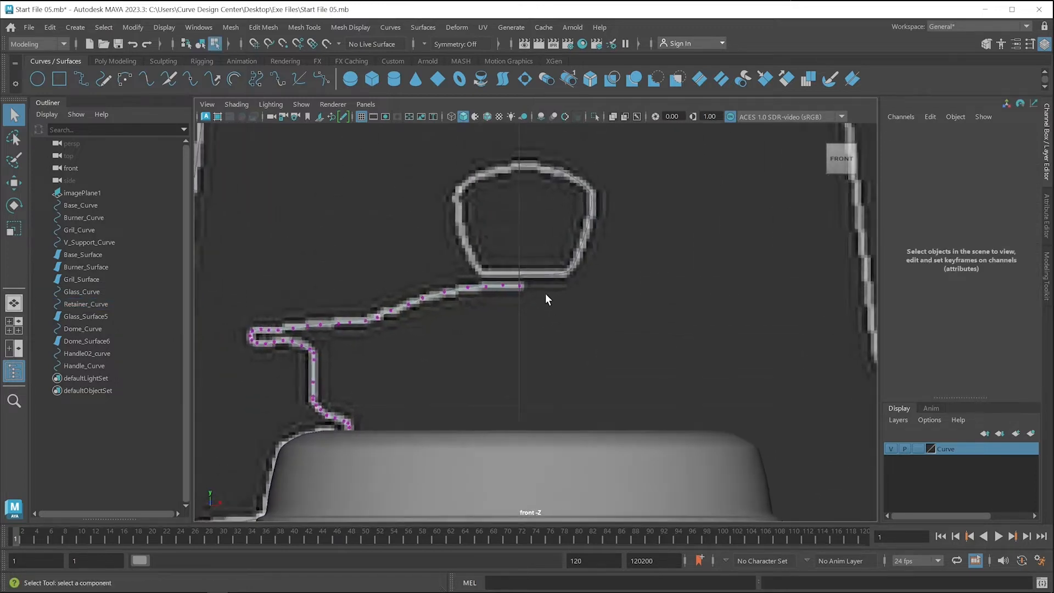
pyautogui.scroll(2, 532, 273)
pyautogui.moveTo(502, 256); pyautogui.dragTo(539, 295)
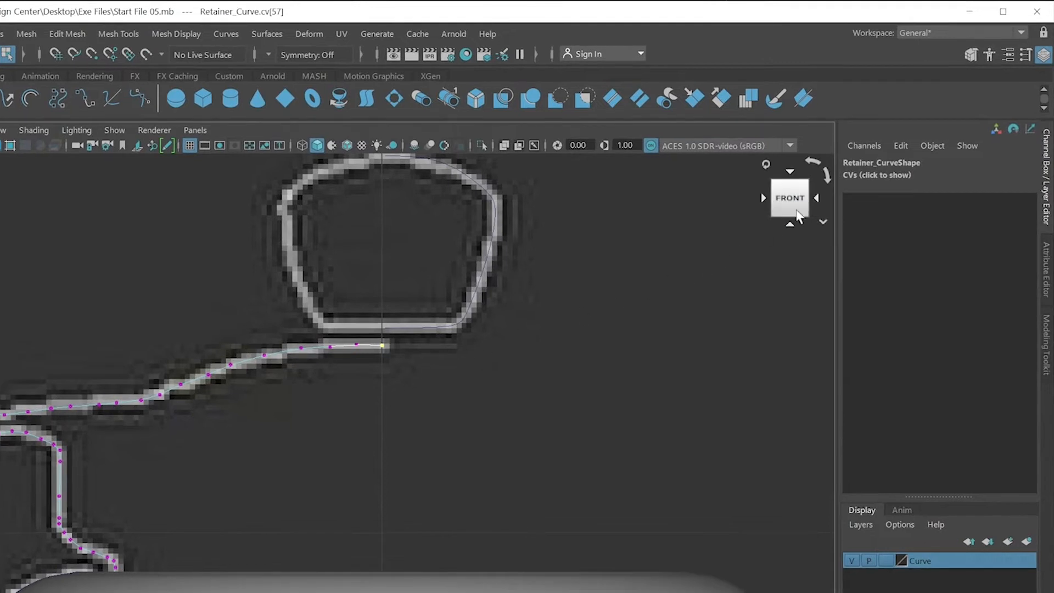
# Step: Set the X coordinate of the retainer curve's end vertex to 0
pyautogui.click(868, 175)
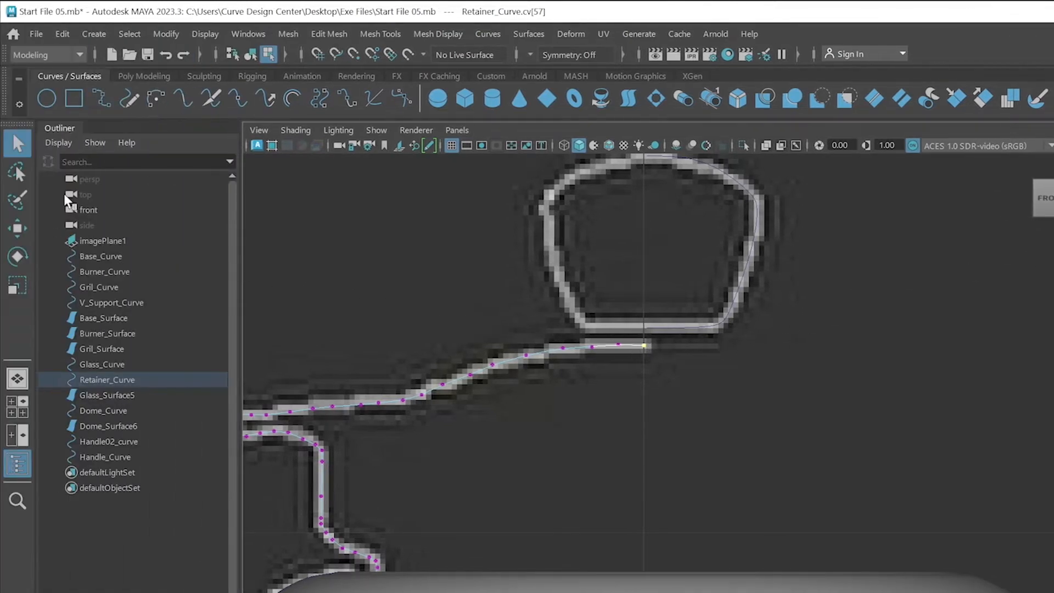
pyautogui.click(17, 227)
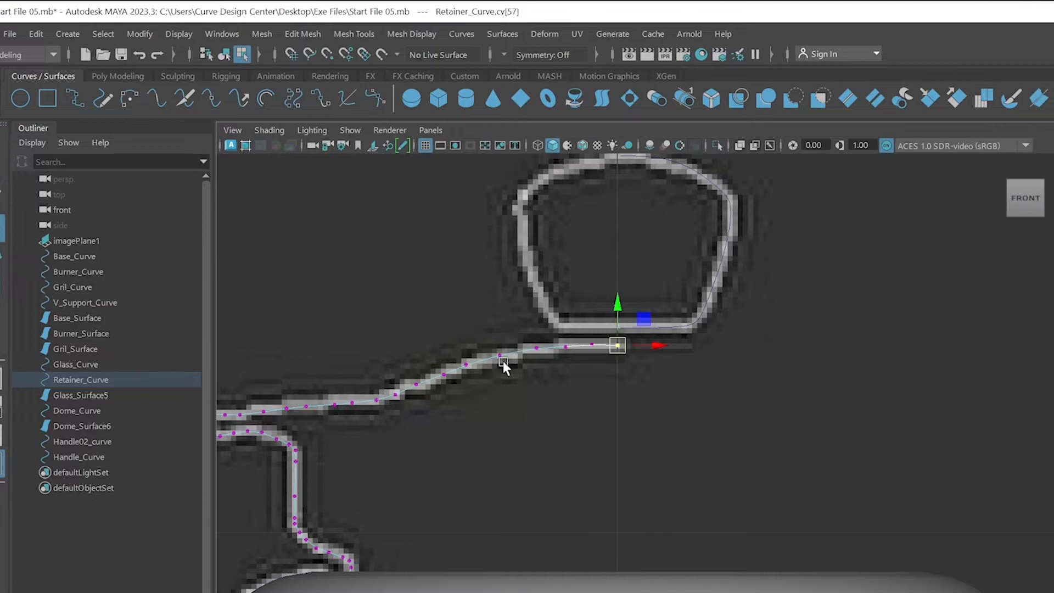
pyautogui.moveTo(412, 347)
pyautogui.mouseDown()
pyautogui.moveTo(436, 348)
pyautogui.moveTo(420, 355)
pyautogui.mouseUp()
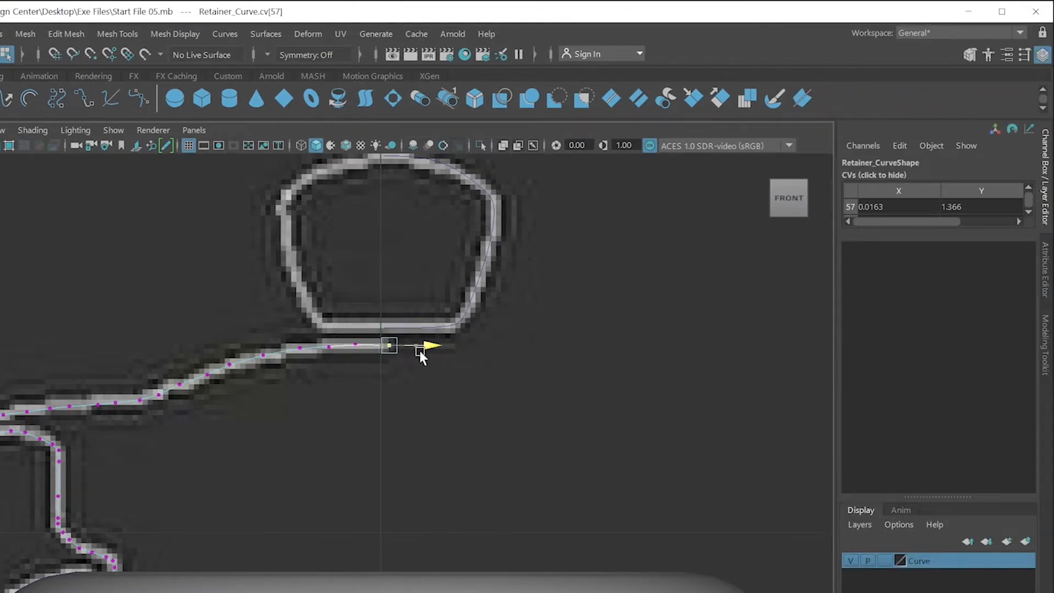
pyautogui.click(892, 205)
pyautogui.write('0')
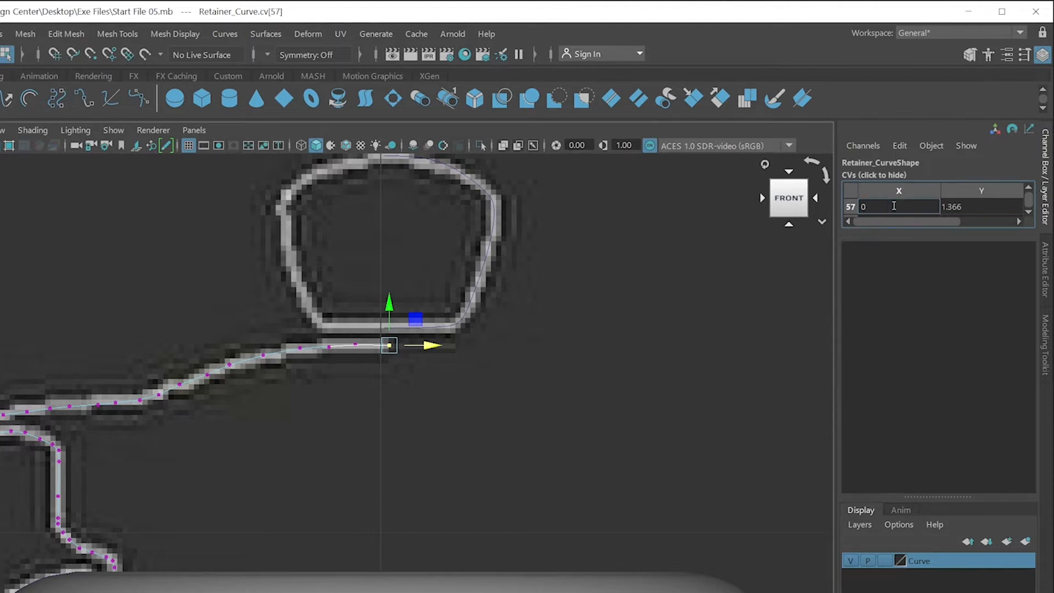
pyautogui.press('Return')
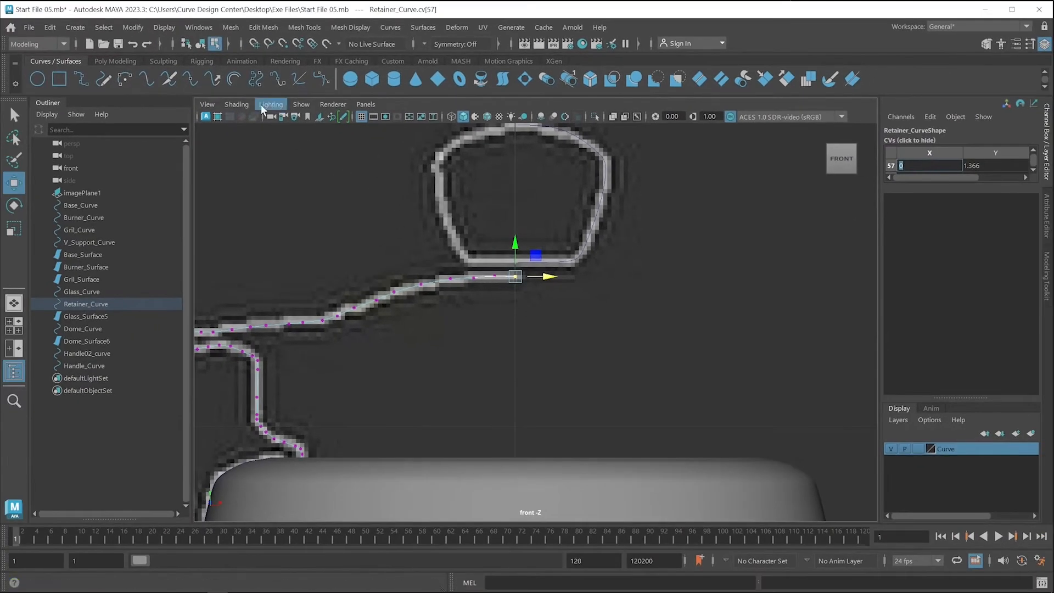
# Step: Undo the accidental Y change on the retainer curve's end vertex and reselect that vertex in component mode
pyautogui.click(201, 44)
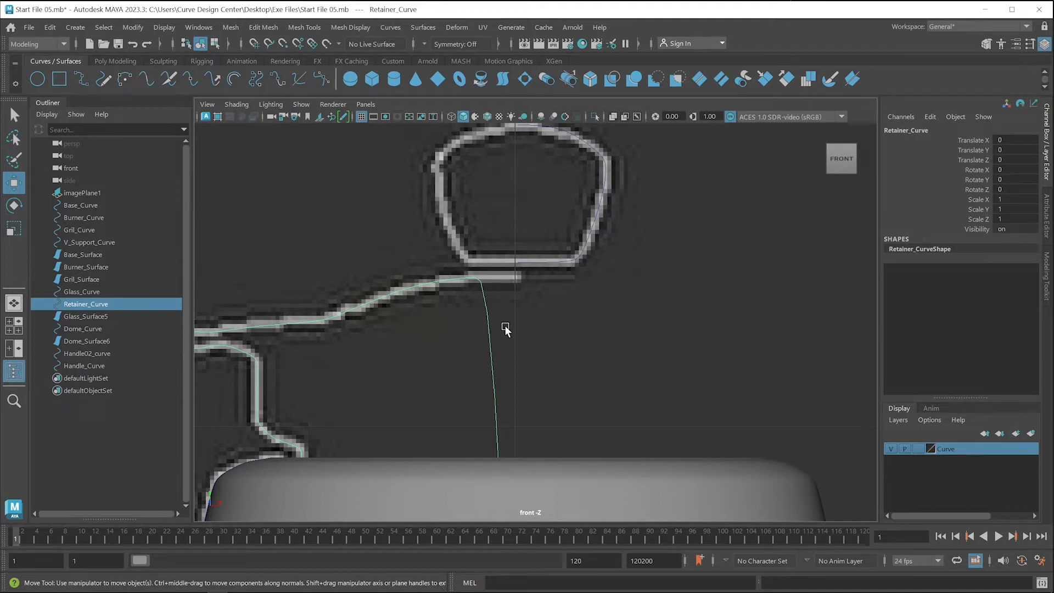
pyautogui.hotkey('ctrl', 'z')
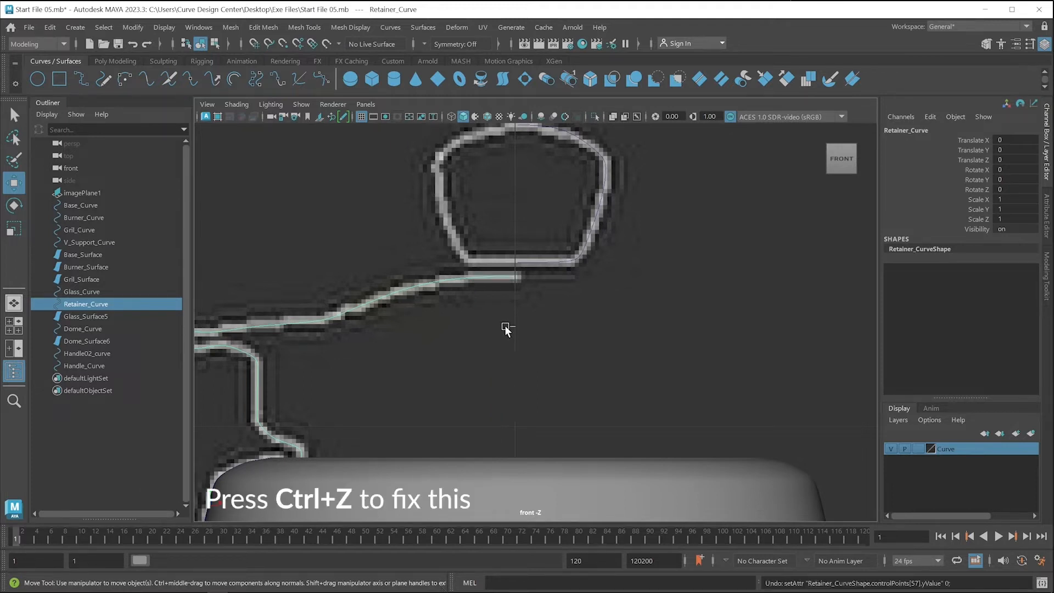
pyautogui.click(214, 44)
pyautogui.click(514, 276)
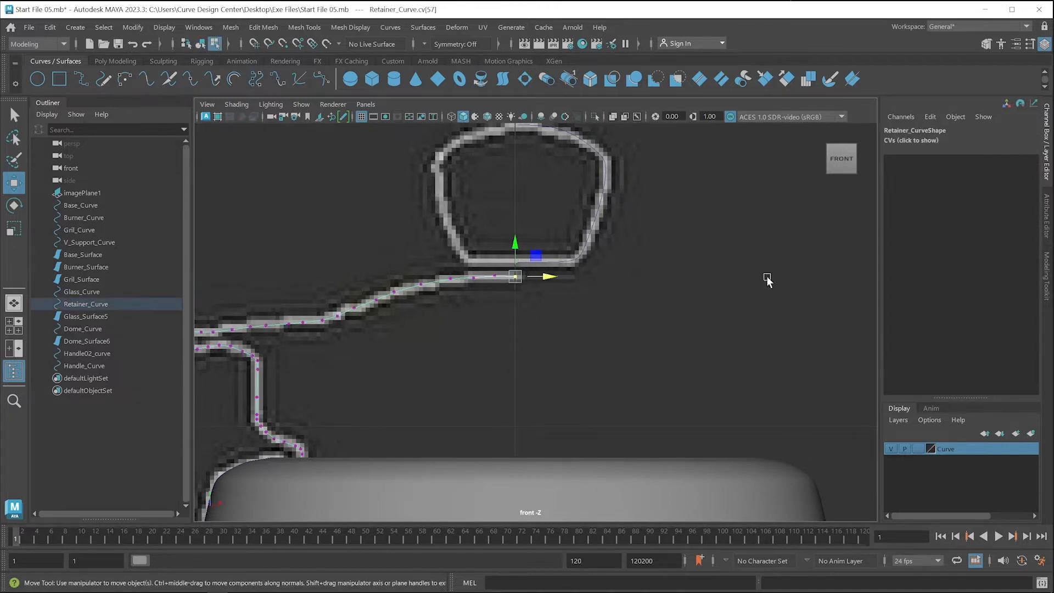
# Step: Revolve Retainer_Curve 360 degrees about the Y axis as a cubic NURBS surface with 26 segments
pyautogui.click(906, 141)
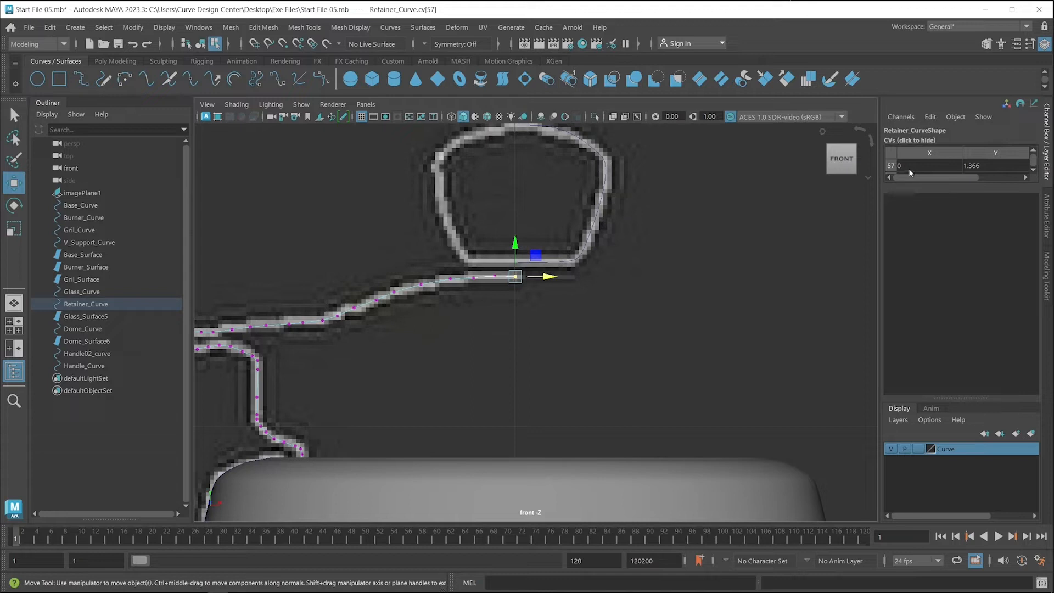
pyautogui.click(200, 44)
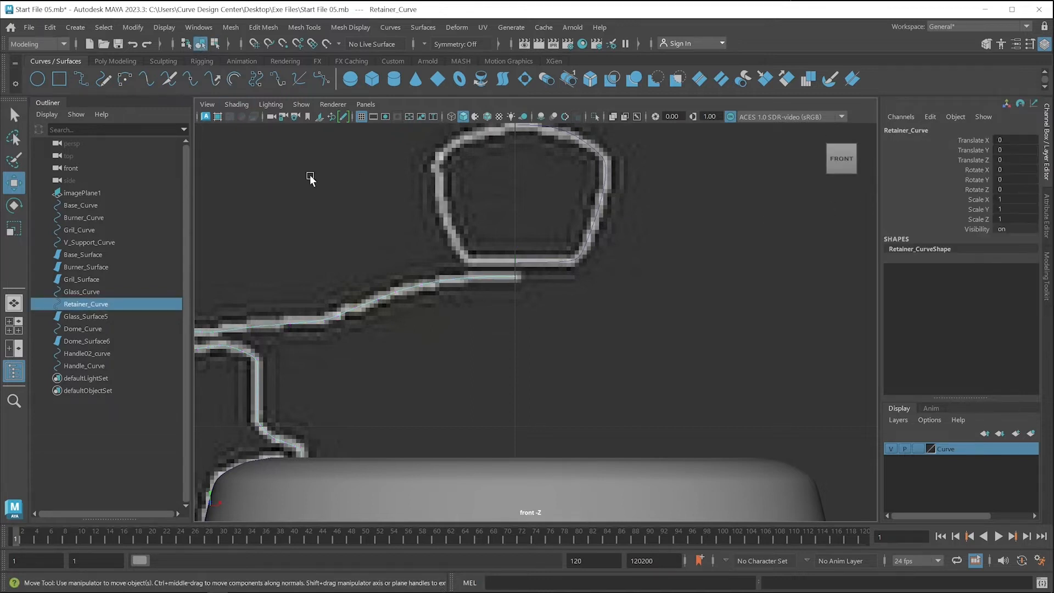
pyautogui.click(491, 322)
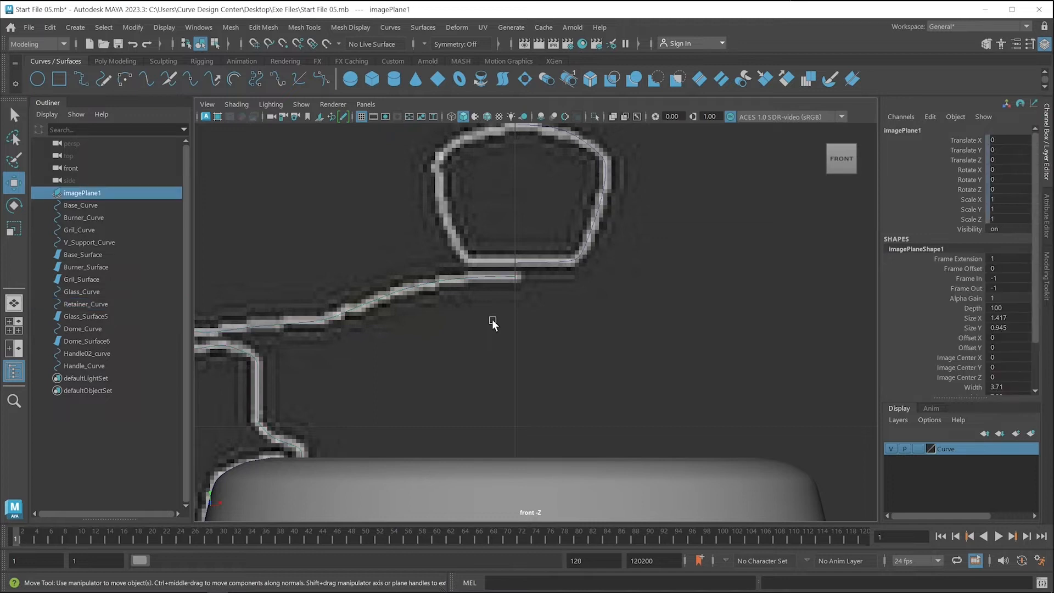
pyautogui.click(418, 284)
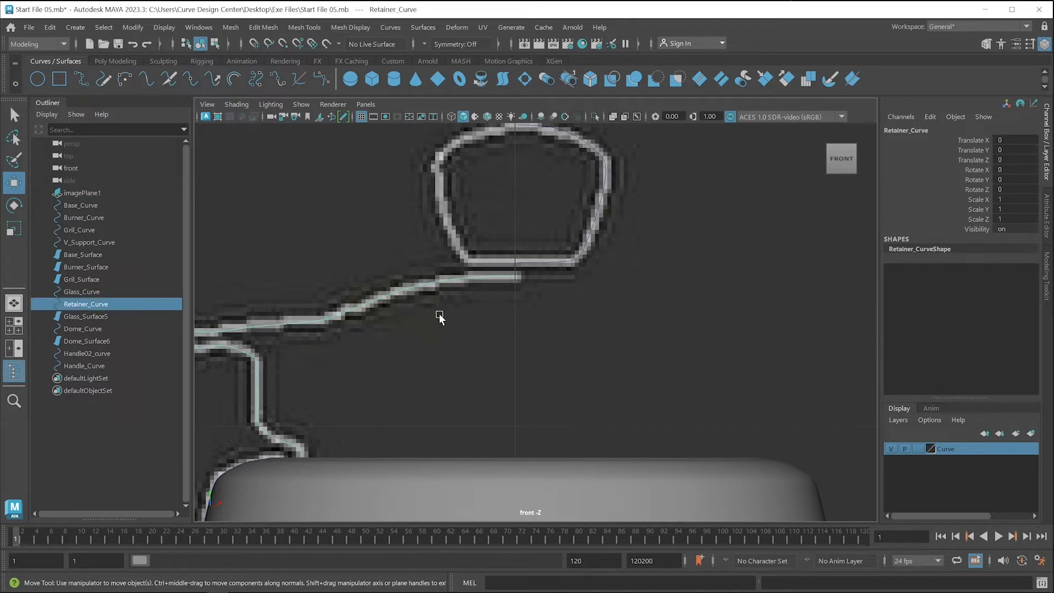
pyautogui.click(422, 27)
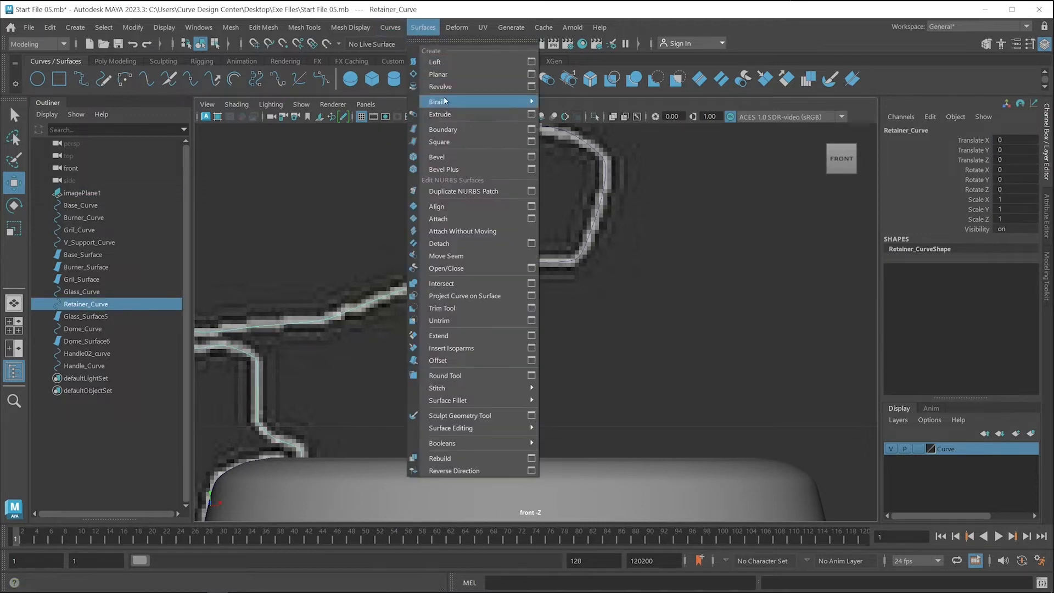
pyautogui.click(530, 87)
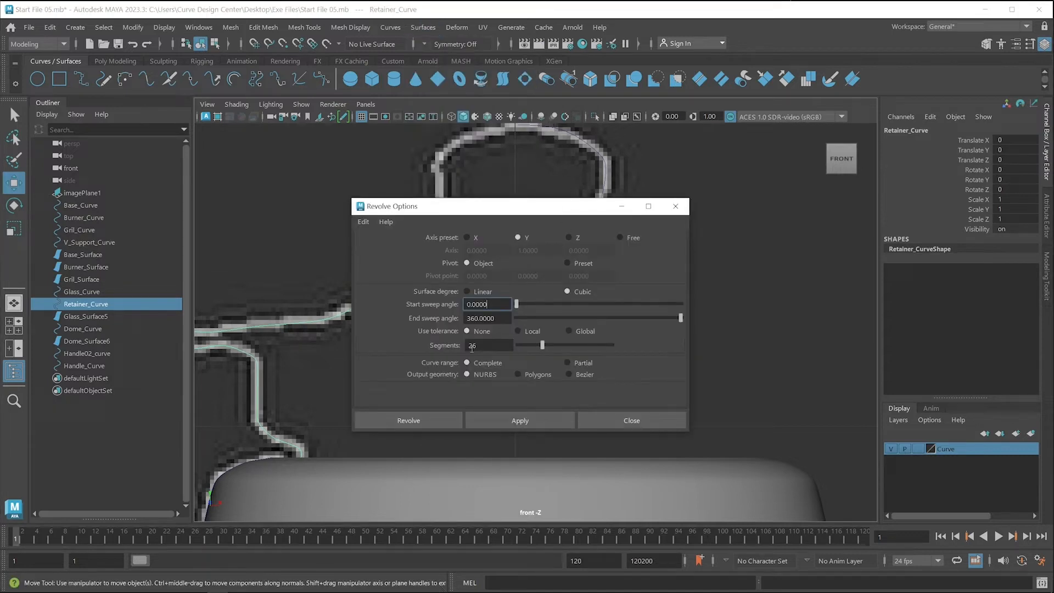
pyautogui.doubleClick(476, 345)
pyautogui.click(519, 421)
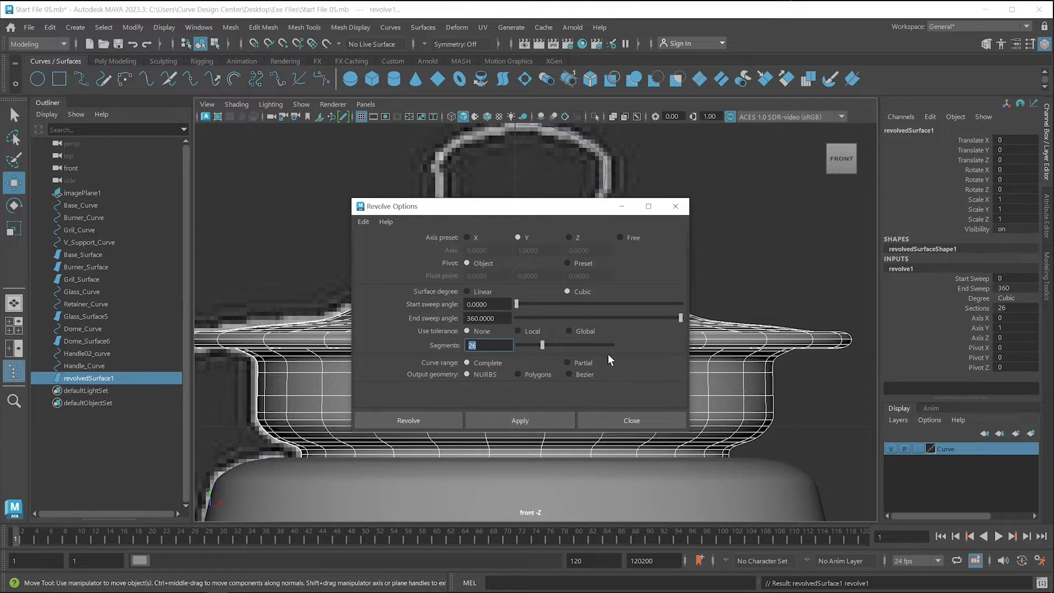
pyautogui.click(675, 206)
# Step: Inspect the centre of the new top cap and the underside of the lantern's base in perspective for holes
pyautogui.press('space')
pyautogui.press('space')
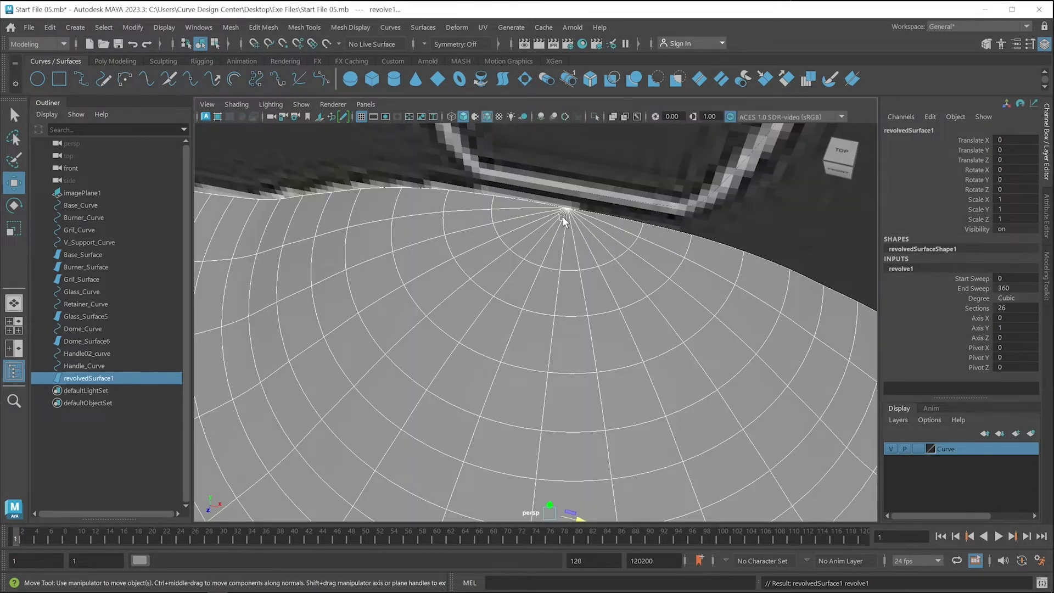
pyautogui.scroll(-15, 563, 219)
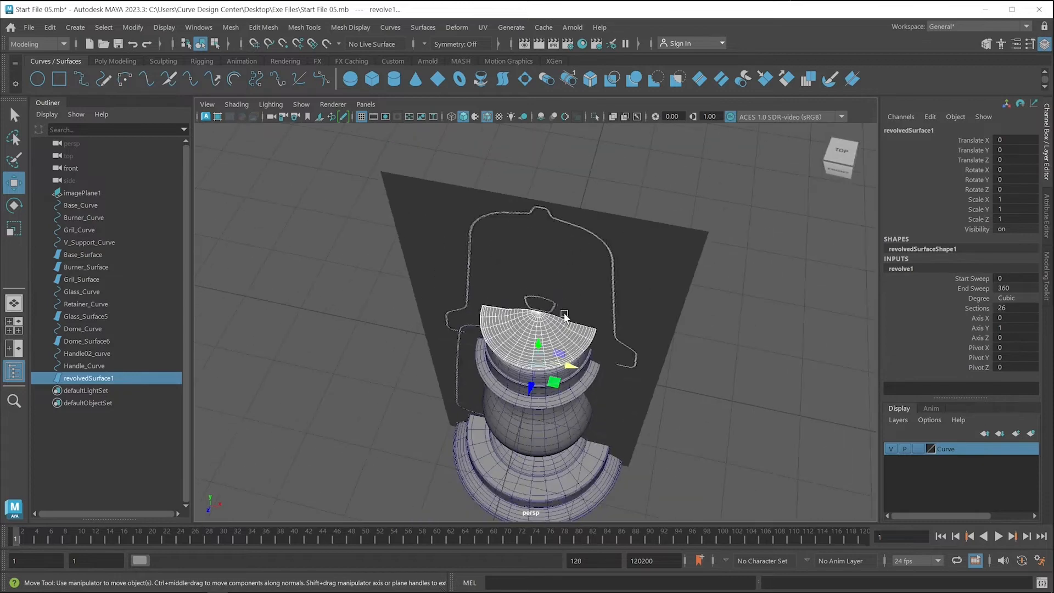
pyautogui.keyDown('alt'); pyautogui.moveTo(602, 402); pyautogui.dragTo(585, 336); pyautogui.keyUp('alt')
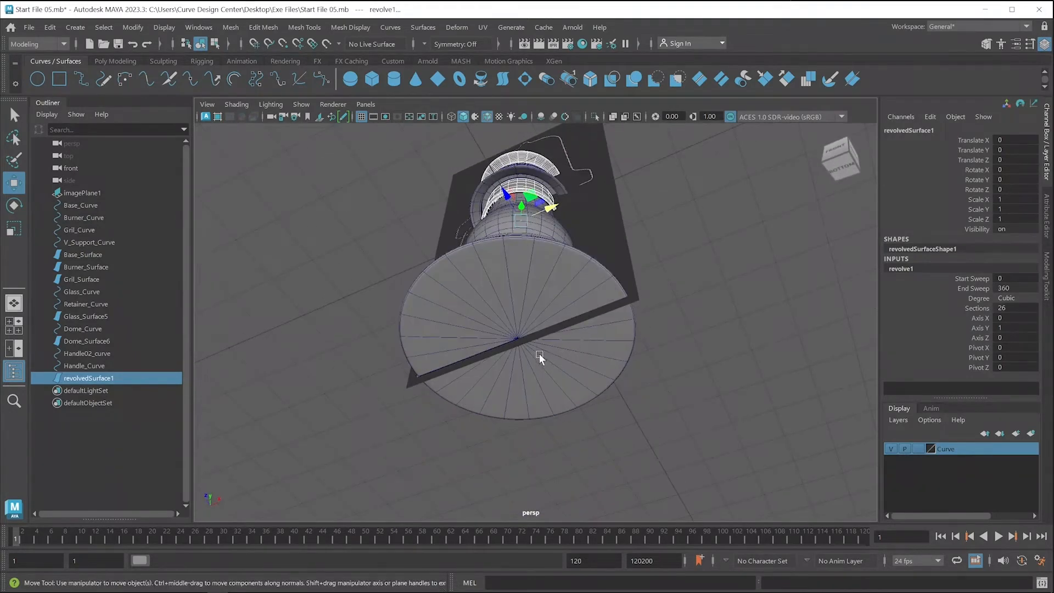
pyautogui.scroll(6, 516, 345)
pyautogui.scroll(5, 516, 348)
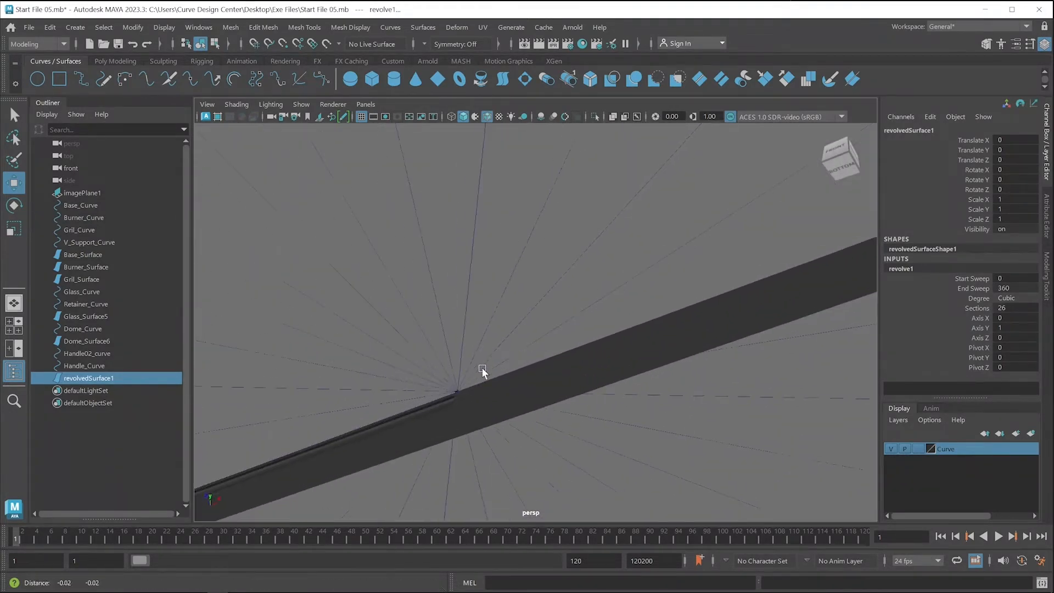
pyautogui.scroll(2, 483, 369)
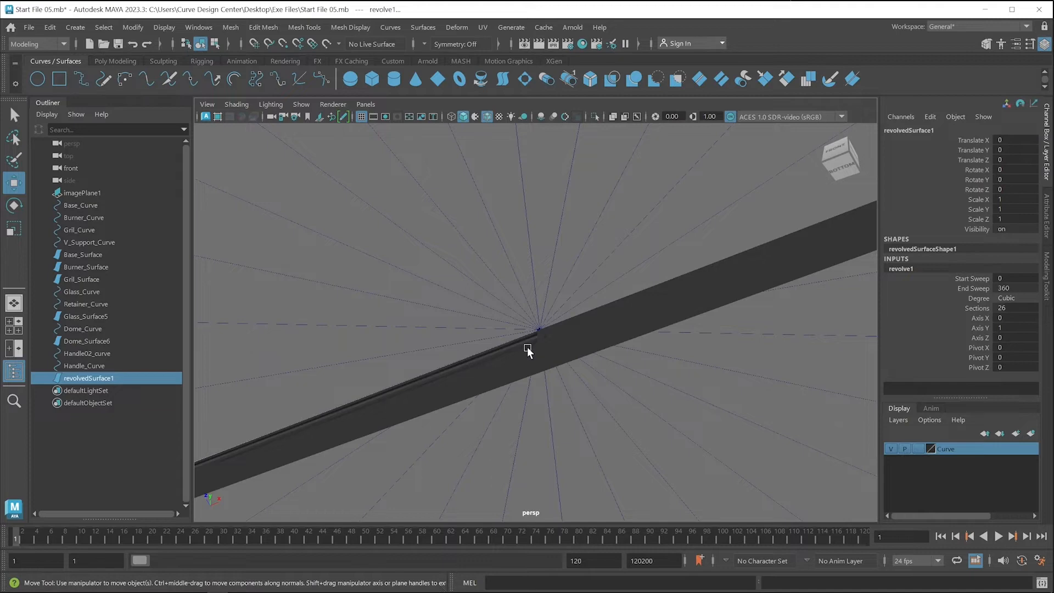
pyautogui.keyDown('alt'); pyautogui.moveTo(527, 351); pyautogui.dragTo(598, 324); pyautogui.keyUp('alt')
# Step: Duplicate Handle_Curve in the front view and place the copy about 4.45 units along X, beside the reference image
pyautogui.press('space')
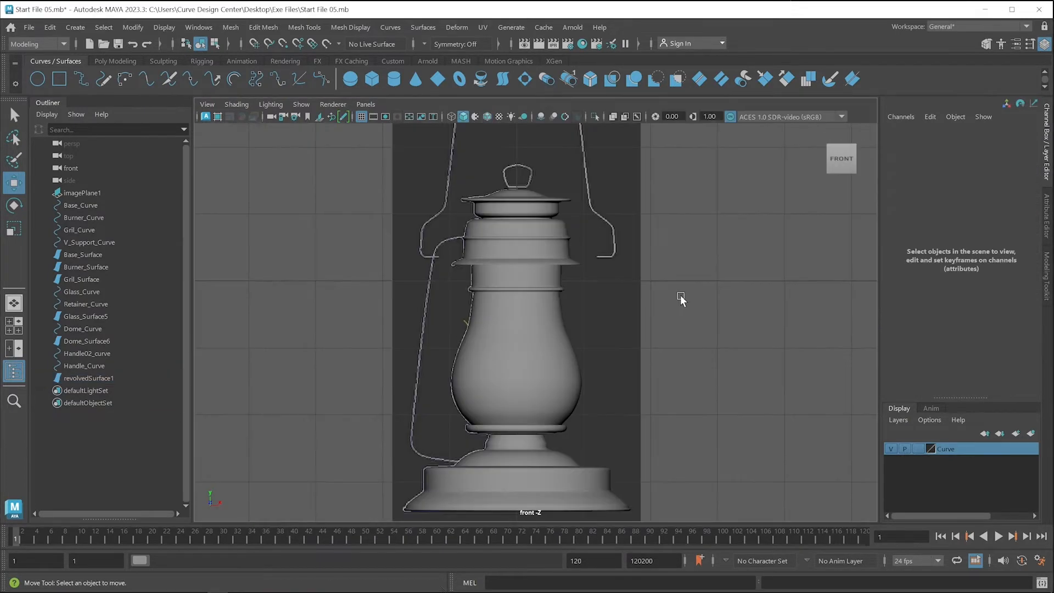
pyautogui.keyDown('alt'); pyautogui.moveTo(683, 225); pyautogui.dragTo(647, 364, button='middle'); pyautogui.keyUp('alt')
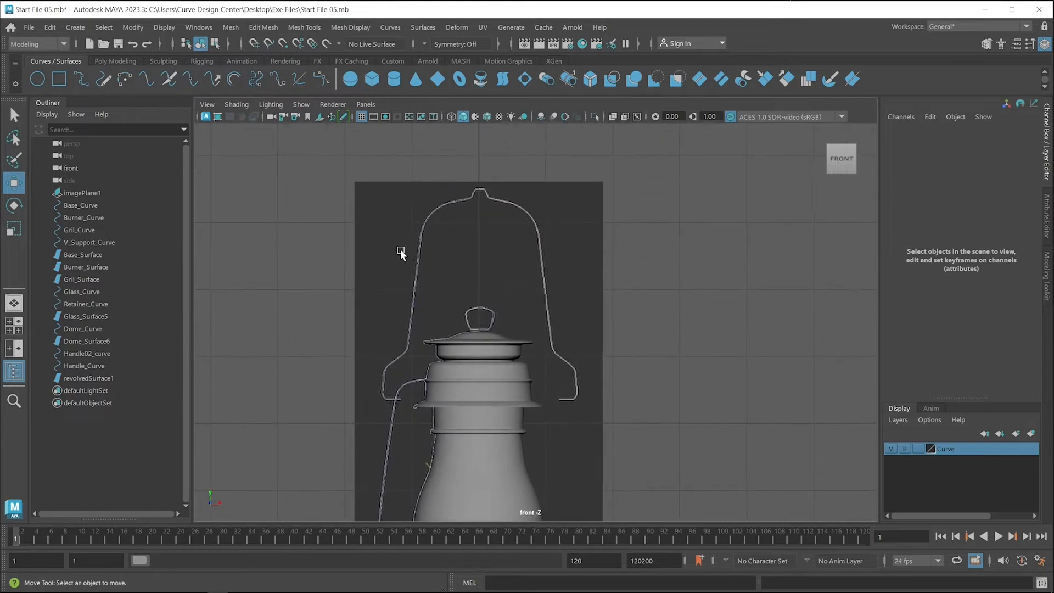
pyautogui.moveTo(378, 242); pyautogui.dragTo(450, 263)
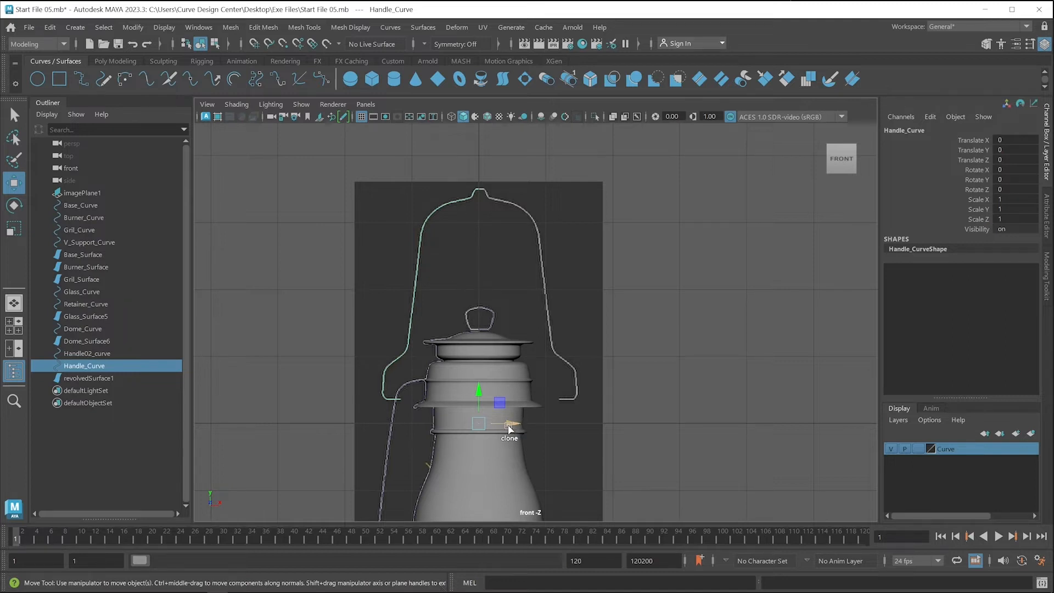
pyautogui.keyDown('shift'); pyautogui.moveTo(509, 428); pyautogui.dragTo(803, 423); pyautogui.keyUp('shift')
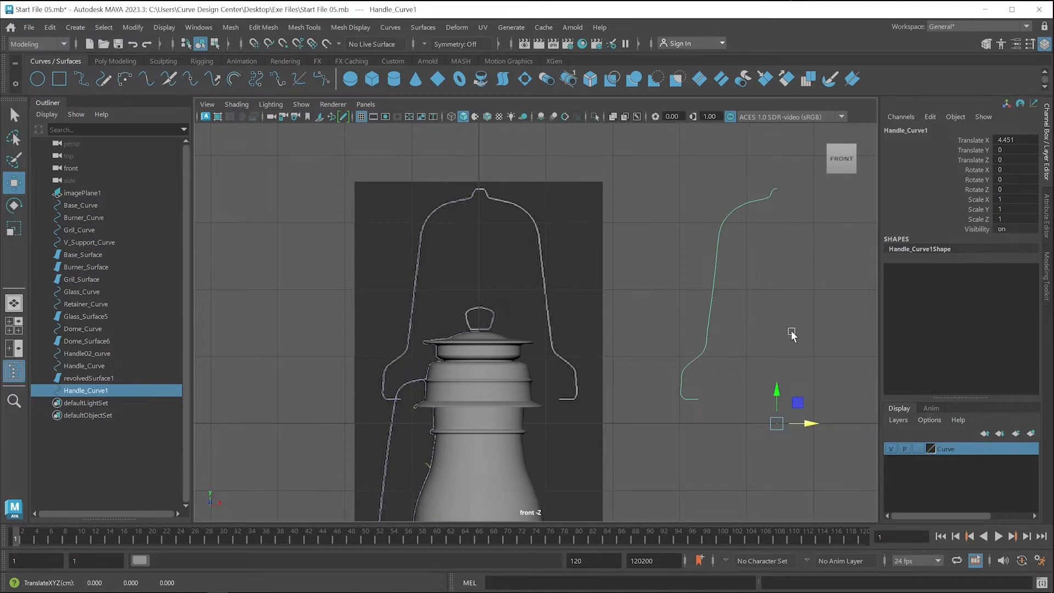
# Step: Try to raise the pivot of the duplicated handle curve along Y
pyautogui.keyDown('alt'); pyautogui.moveTo(790, 333); pyautogui.dragTo(604, 340, button='middle'); pyautogui.keyUp('alt')
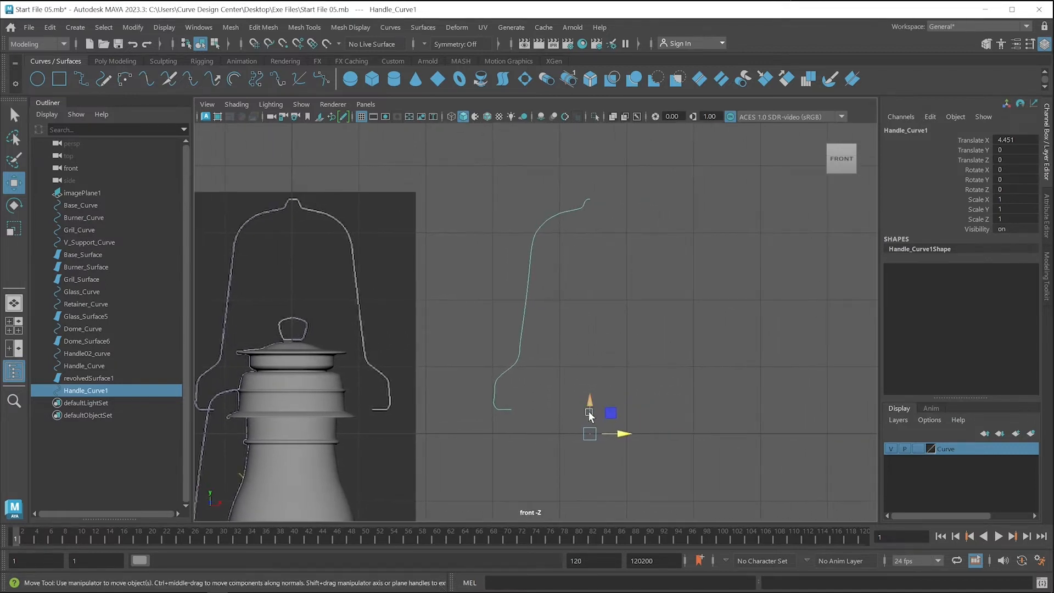
pyautogui.press('d')
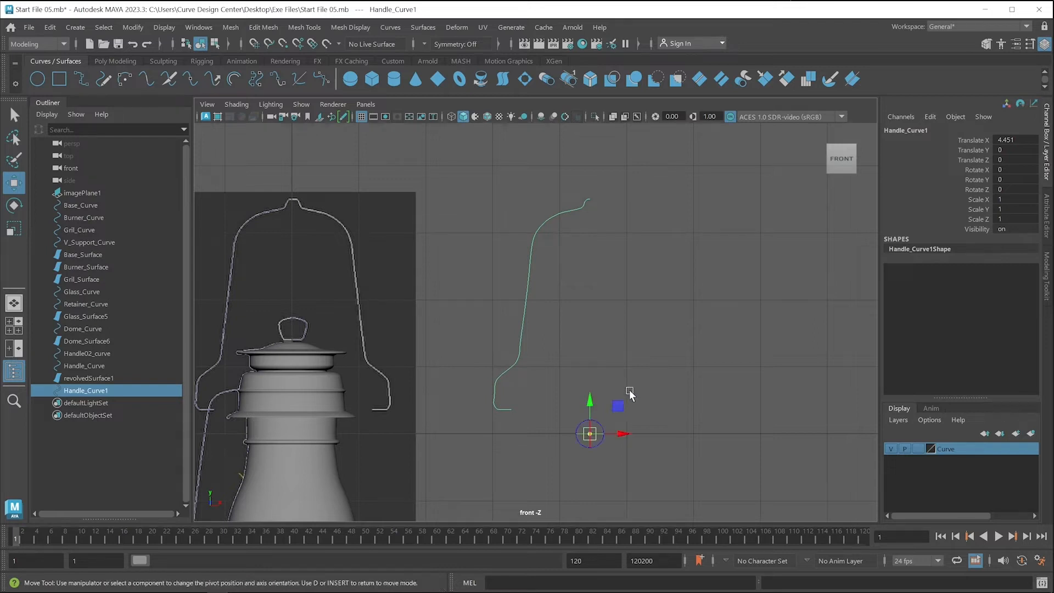
pyautogui.moveTo(589, 403); pyautogui.dragTo(592, 379)
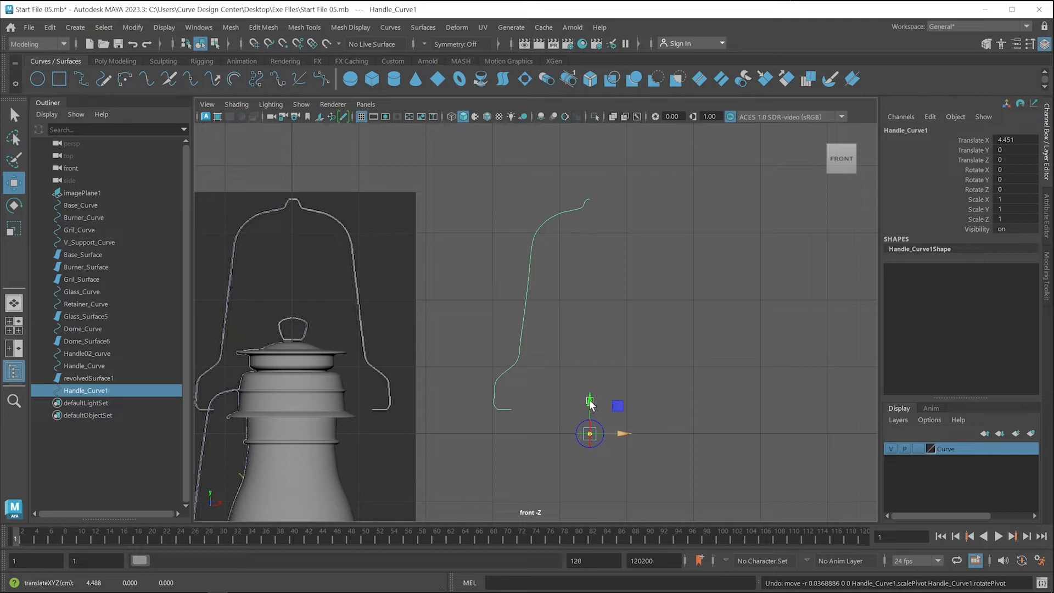
pyautogui.moveTo(590, 405); pyautogui.dragTo(597, 367, button='middle')
pyautogui.hotkey('ctrl', 'z')
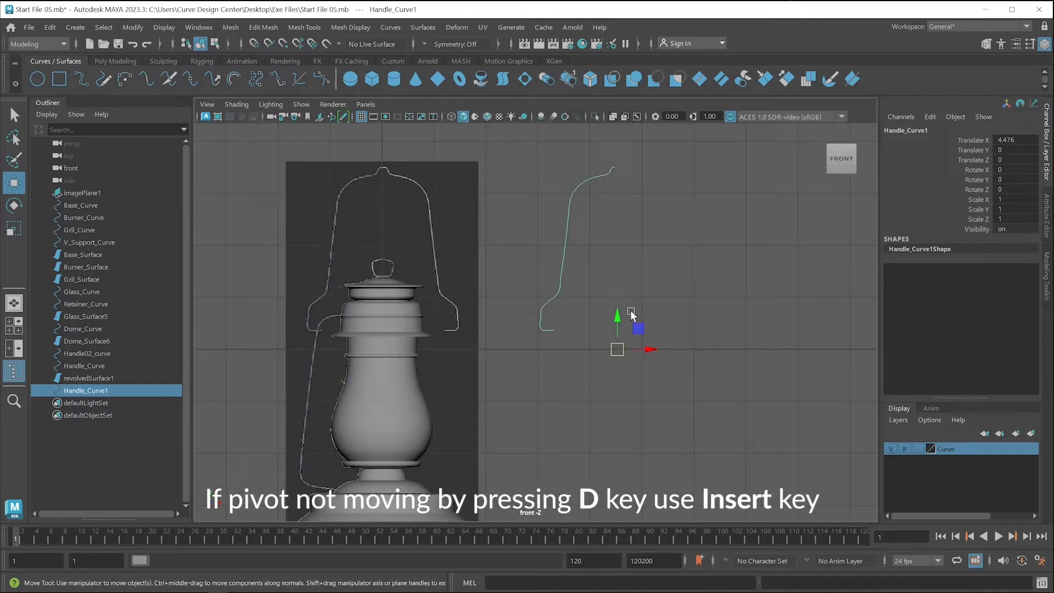
# Step: Move the pivot of the duplicated handle curve up to about 1.76 on Y, beside the middle of the curve
pyautogui.press('Insert')
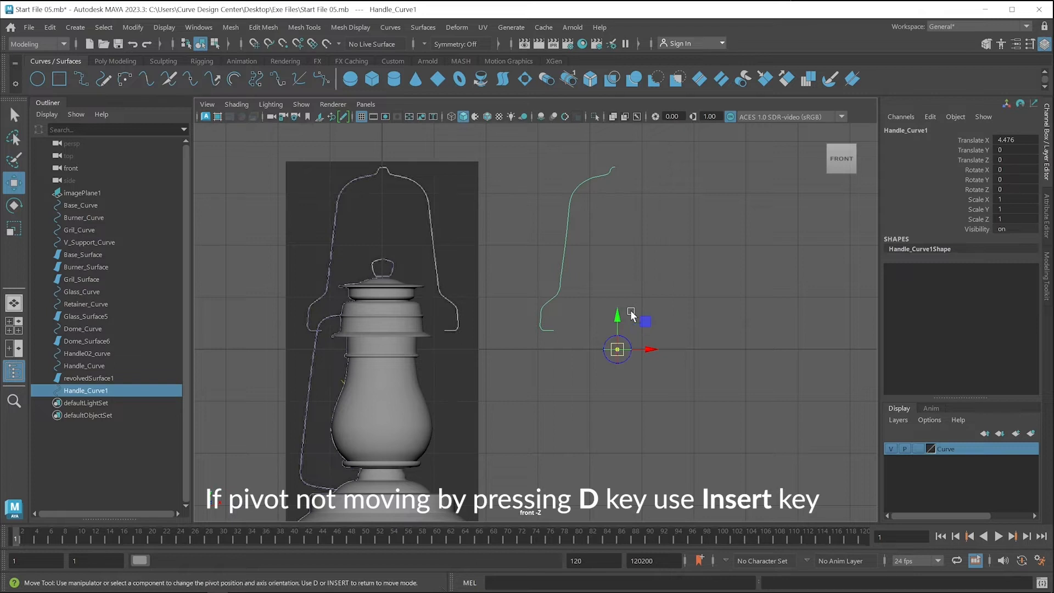
pyautogui.moveTo(616, 322); pyautogui.dragTo(616, 237)
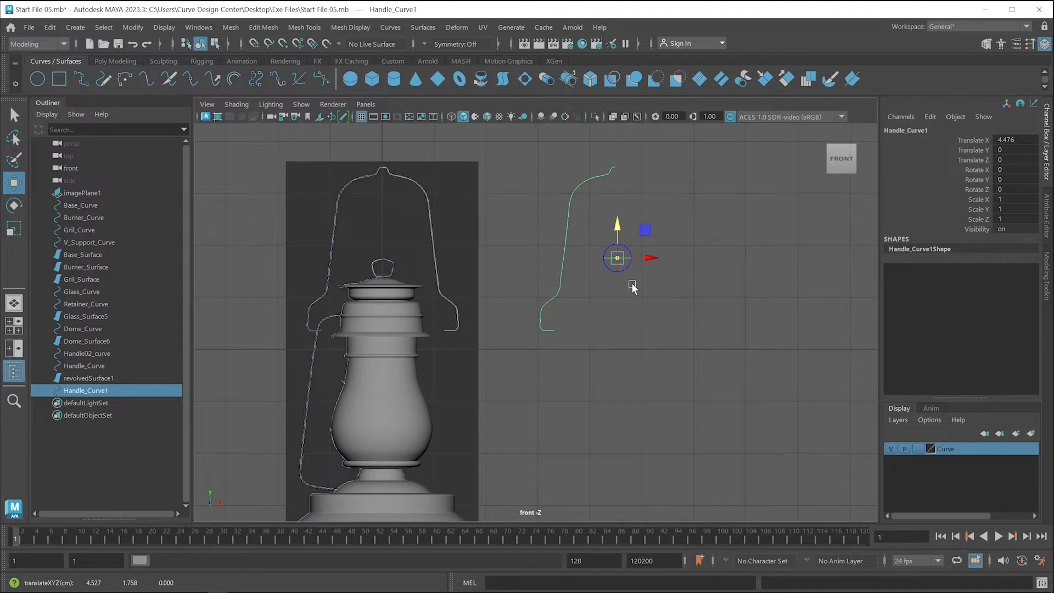
pyautogui.press('Insert')
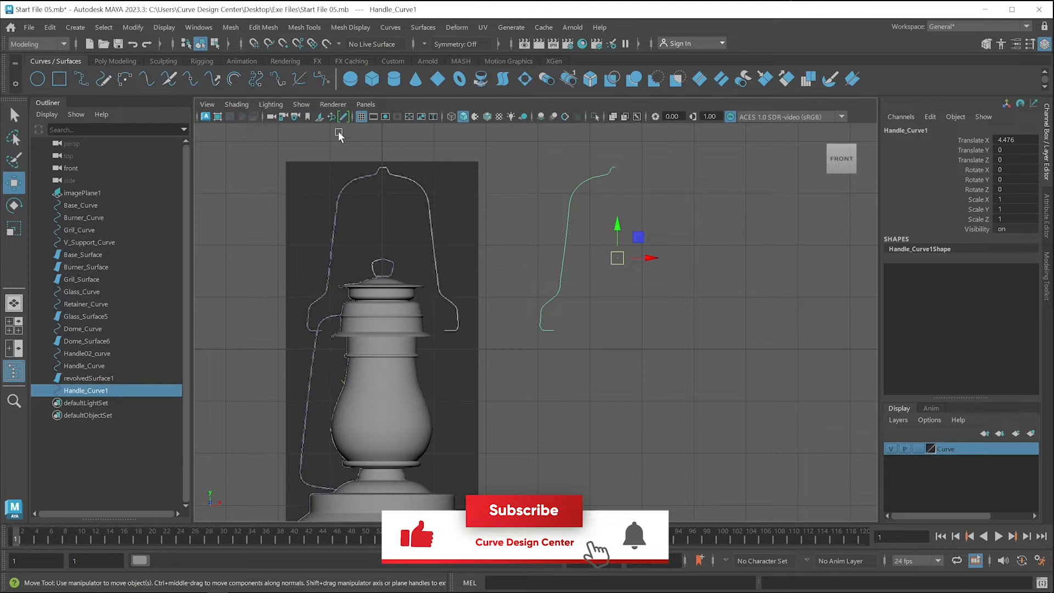
# Step: Select the top end vertex of the duplicated handle curve and set its local X coordinate to 0
pyautogui.click(214, 45)
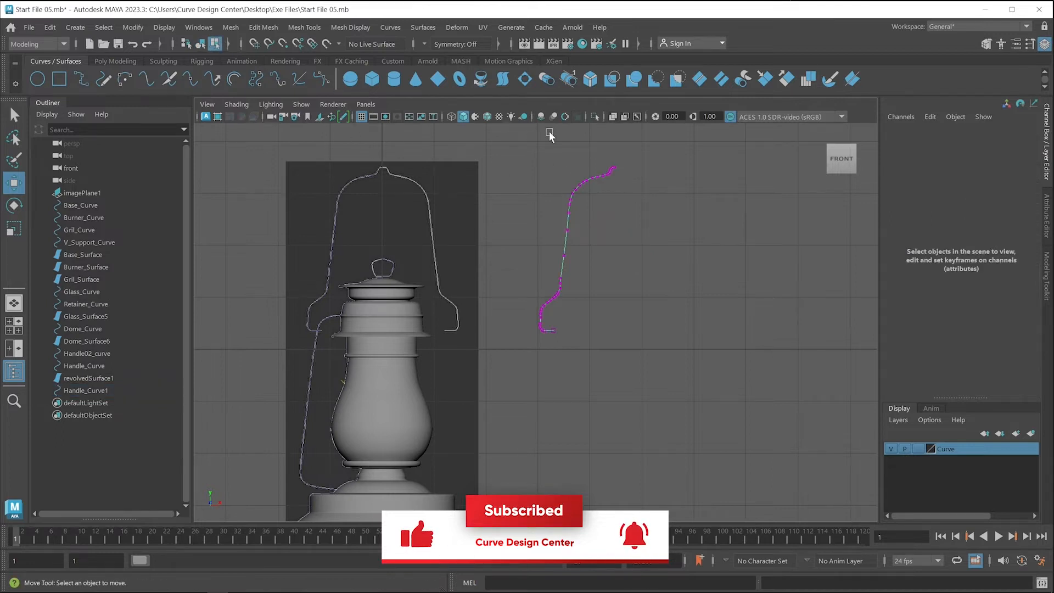
pyautogui.scroll(8, 619, 148)
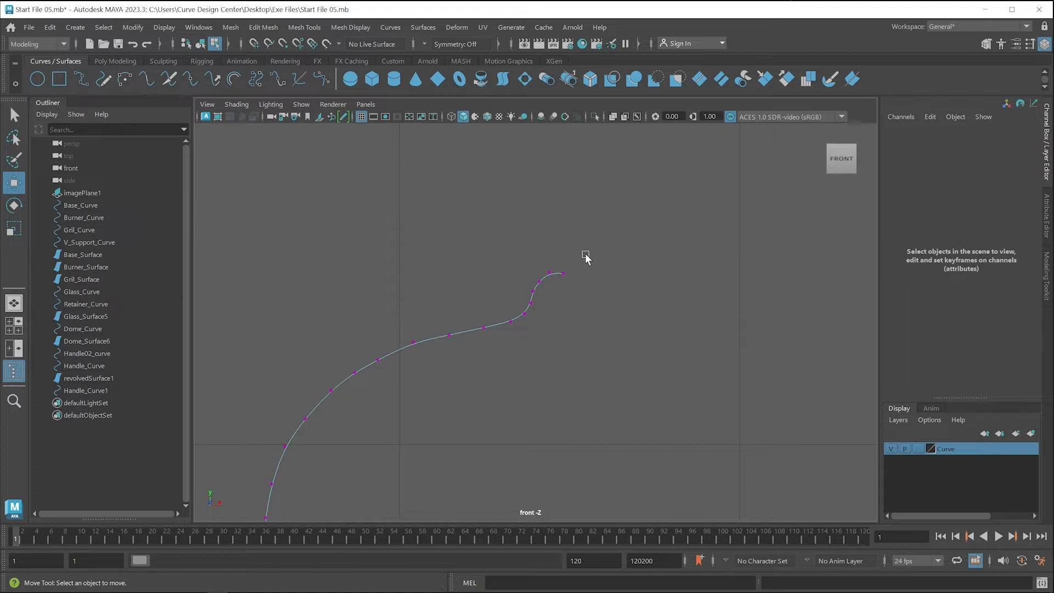
pyautogui.moveTo(583, 246); pyautogui.dragTo(557, 294)
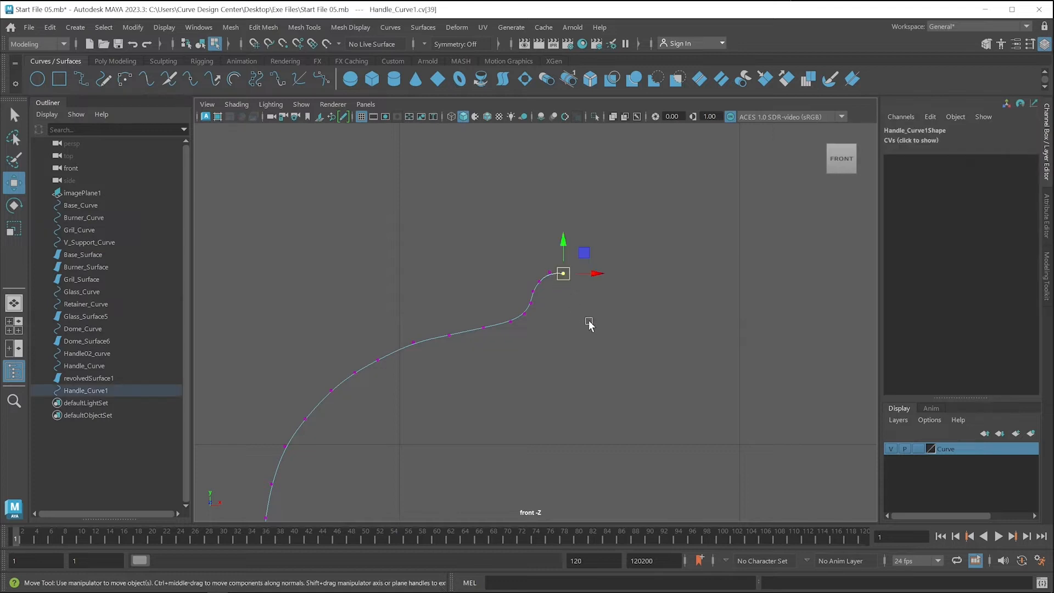
pyautogui.click(906, 142)
pyautogui.click(922, 166)
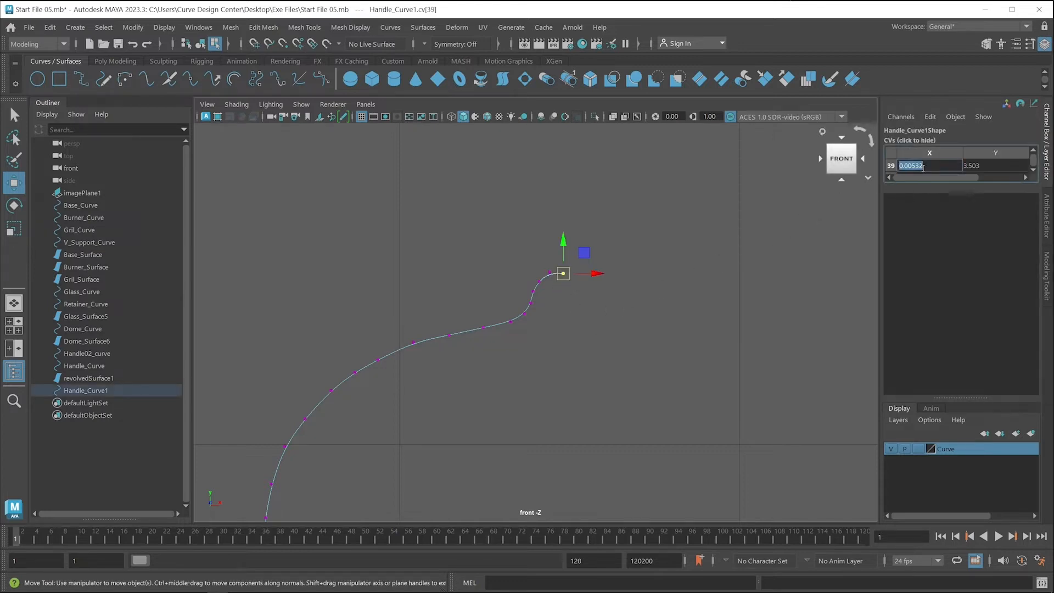
pyautogui.write('0')
pyautogui.press('Return')
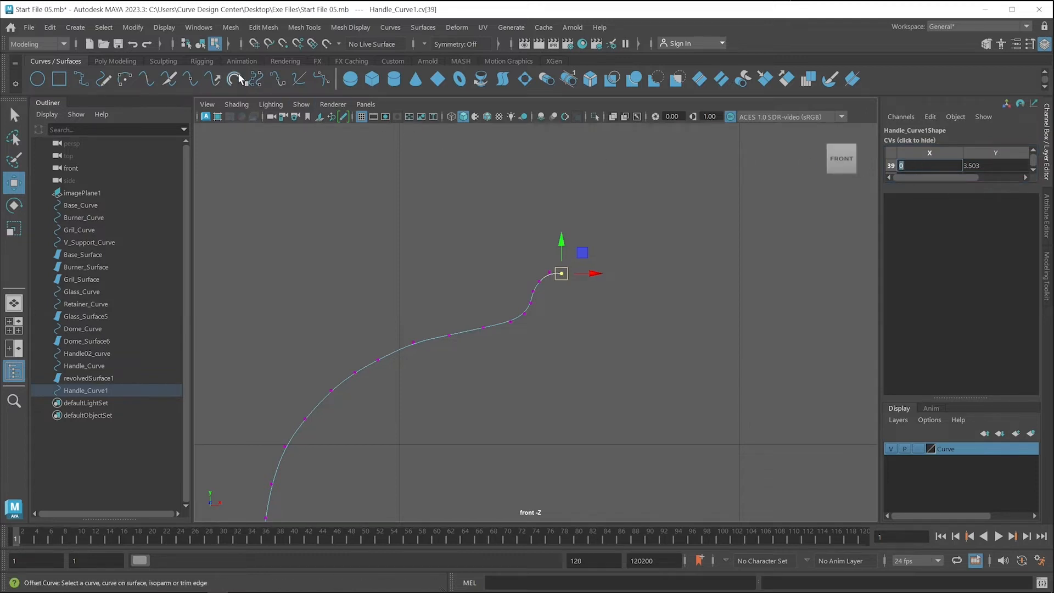
# Step: Undo the accidental Y change on the duplicated handle curve's end vertex, reselect the vertex and check its coordinates
pyautogui.click(200, 44)
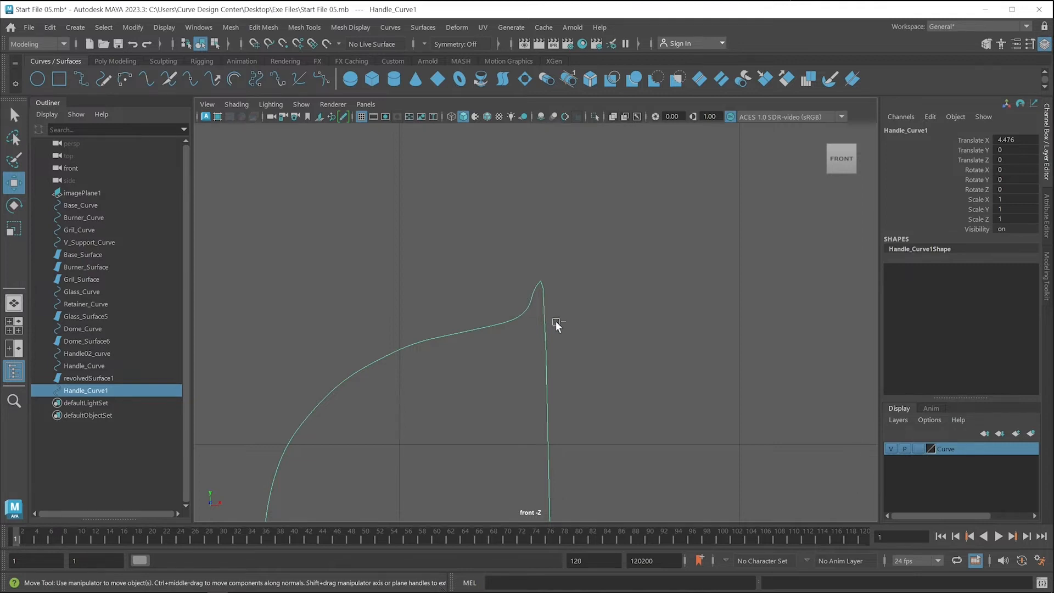
pyautogui.hotkey('ctrl', 'z')
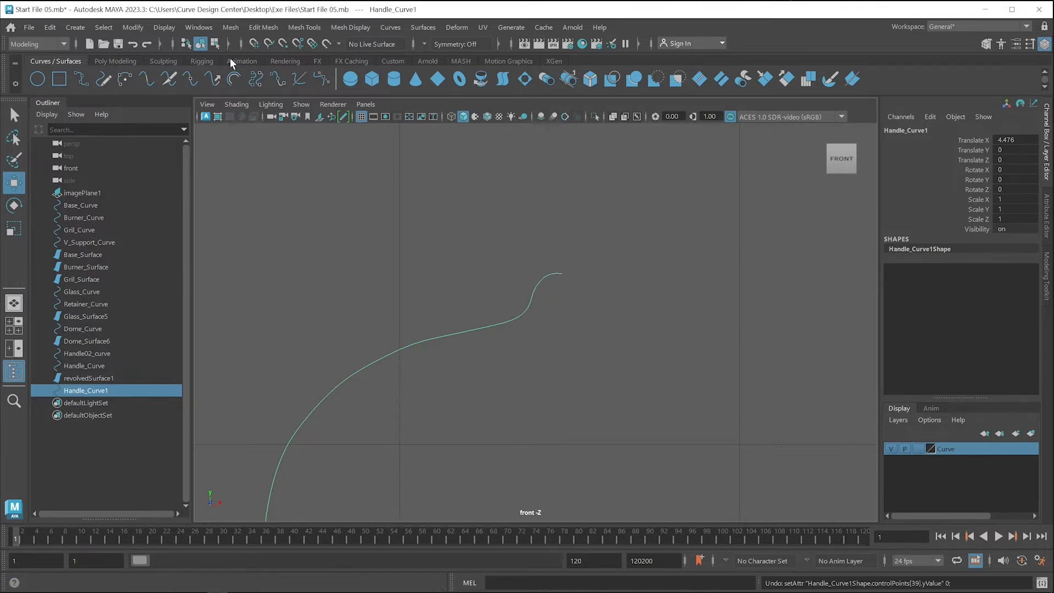
pyautogui.click(215, 43)
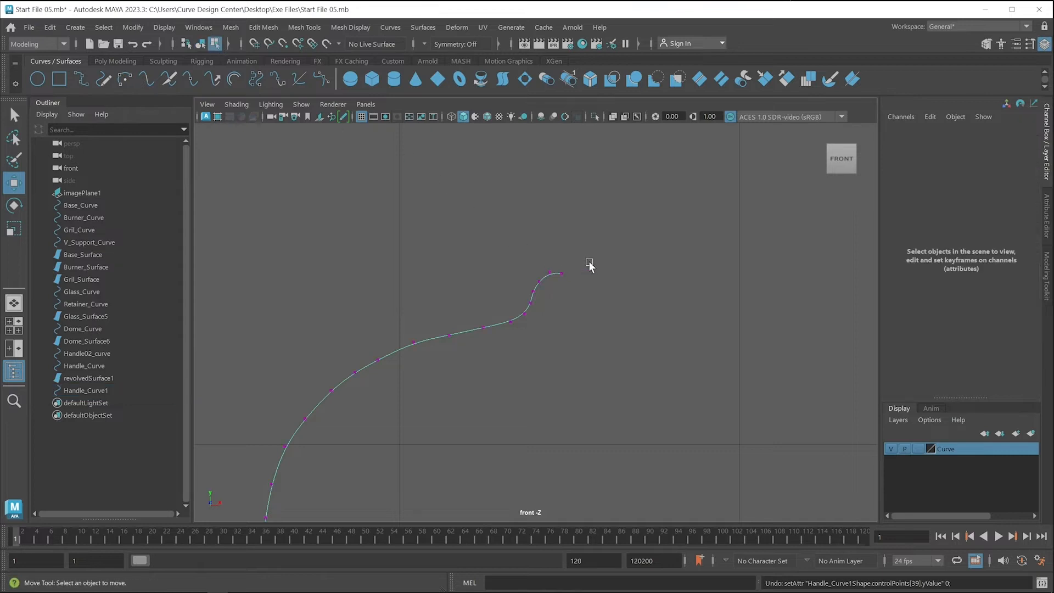
pyautogui.moveTo(591, 263); pyautogui.dragTo(557, 284)
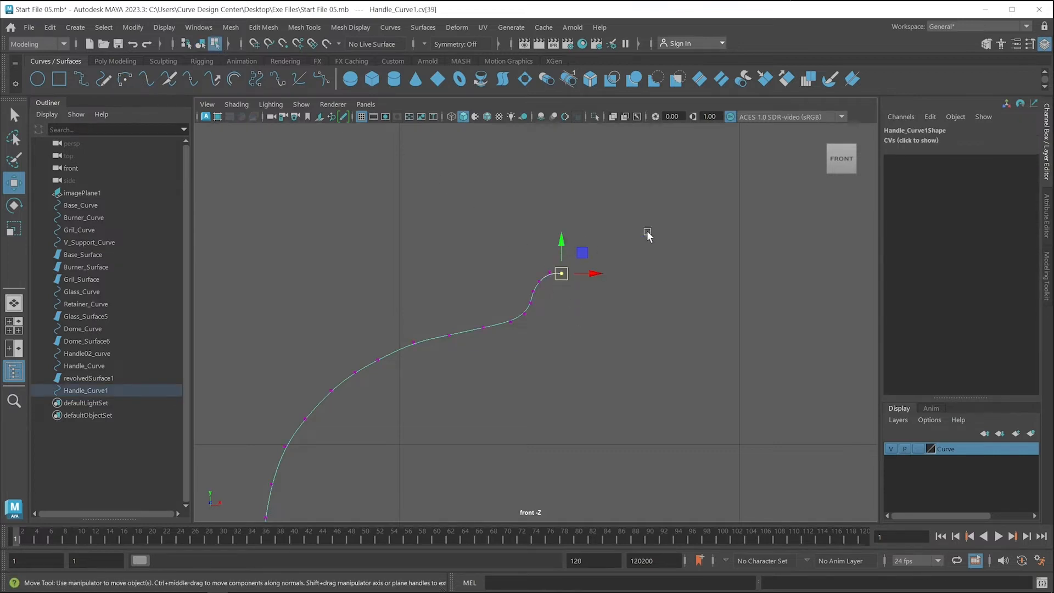
pyautogui.click(900, 140)
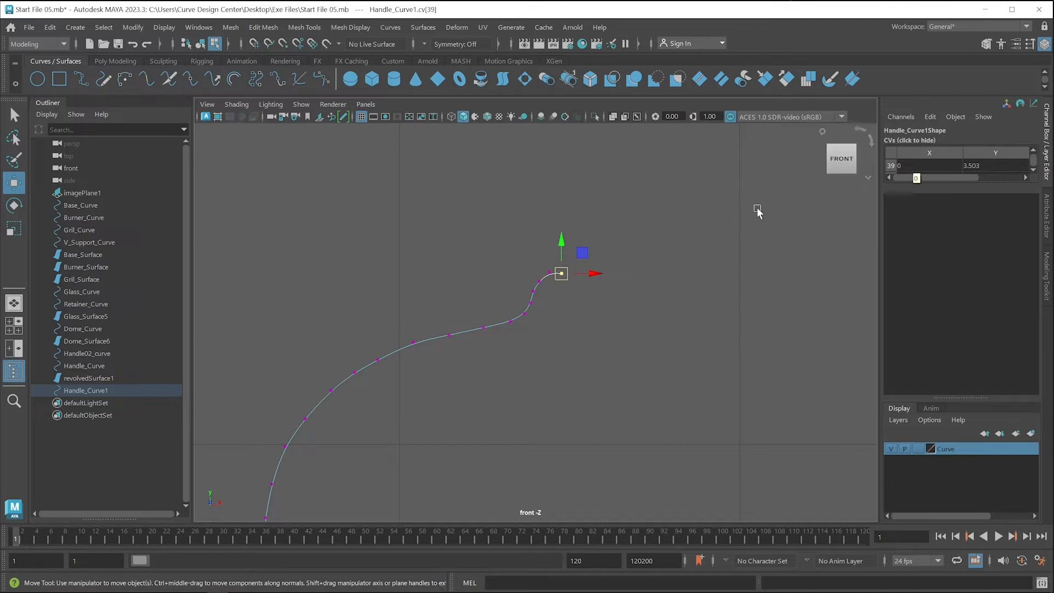
# Step: Raise the top end vertex of the duplicated handle curve slightly along Y to level it with the neighbouring vertex
pyautogui.click(604, 262)
pyautogui.scroll(2, 575, 246)
pyautogui.scroll(1, 581, 243)
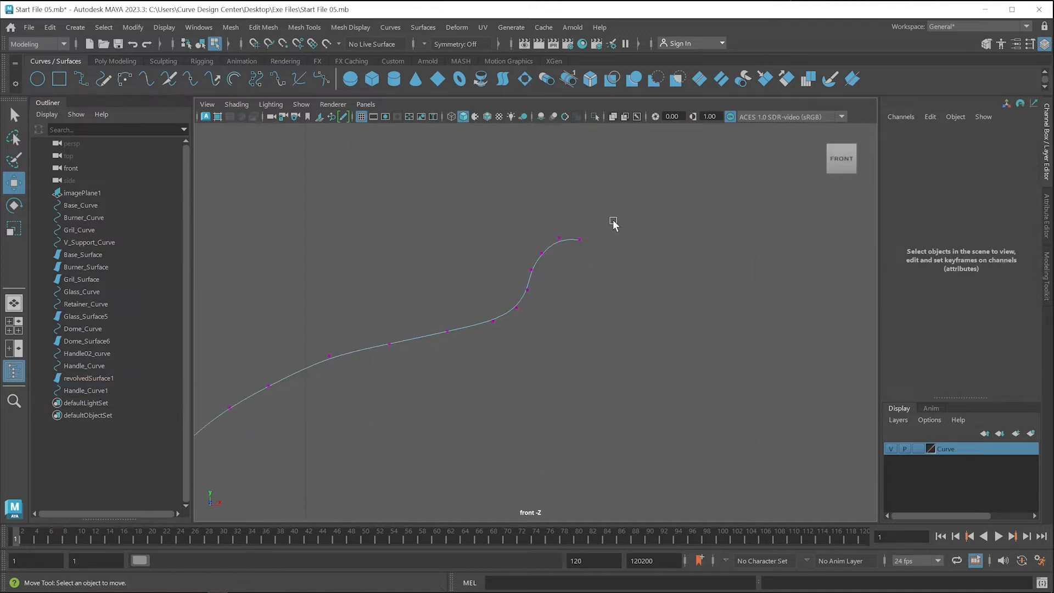
pyautogui.keyDown('alt'); pyautogui.moveTo(614, 223); pyautogui.dragTo(583, 296, button='middle'); pyautogui.keyUp('alt')
pyautogui.scroll(1, 581, 296)
pyautogui.click(544, 311)
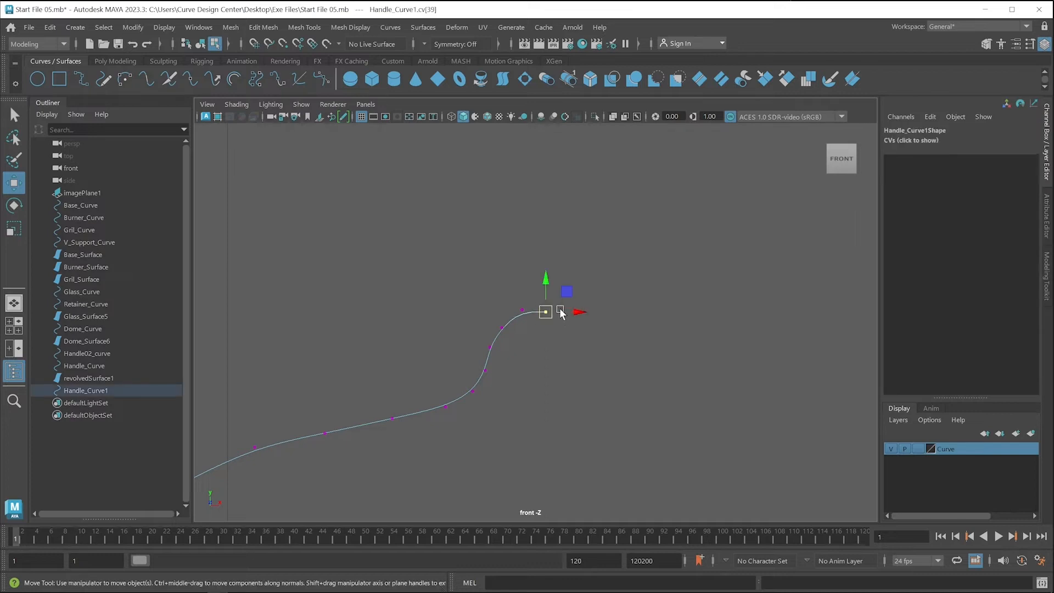
pyautogui.moveTo(547, 296); pyautogui.dragTo(547, 291)
pyautogui.click(627, 285)
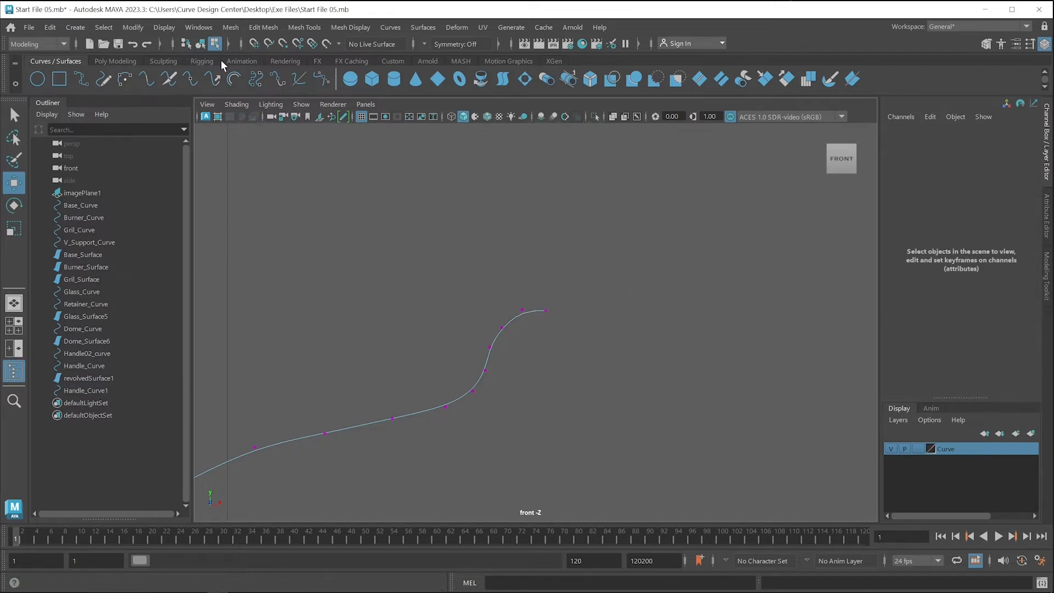
# Step: Return to object selection and create a mirrored copy of the duplicated handle curve using Duplicate Special with reset settings and Scale X -1
pyautogui.click(200, 43)
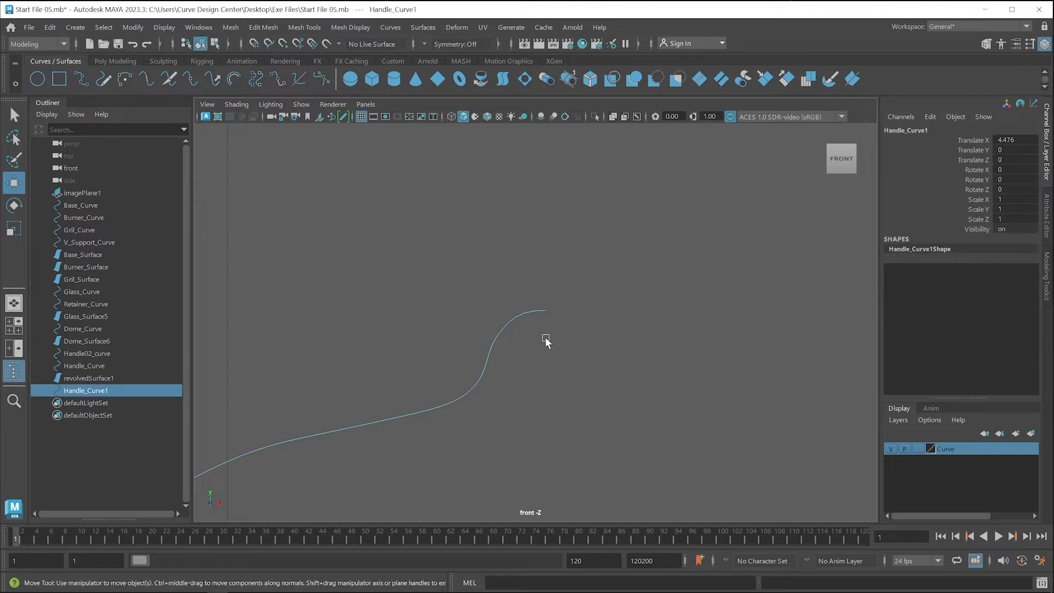
pyautogui.scroll(4, 548, 343)
pyautogui.keyDown('alt'); pyautogui.moveTo(555, 401); pyautogui.dragTo(529, 289, button='middle'); pyautogui.keyUp('alt')
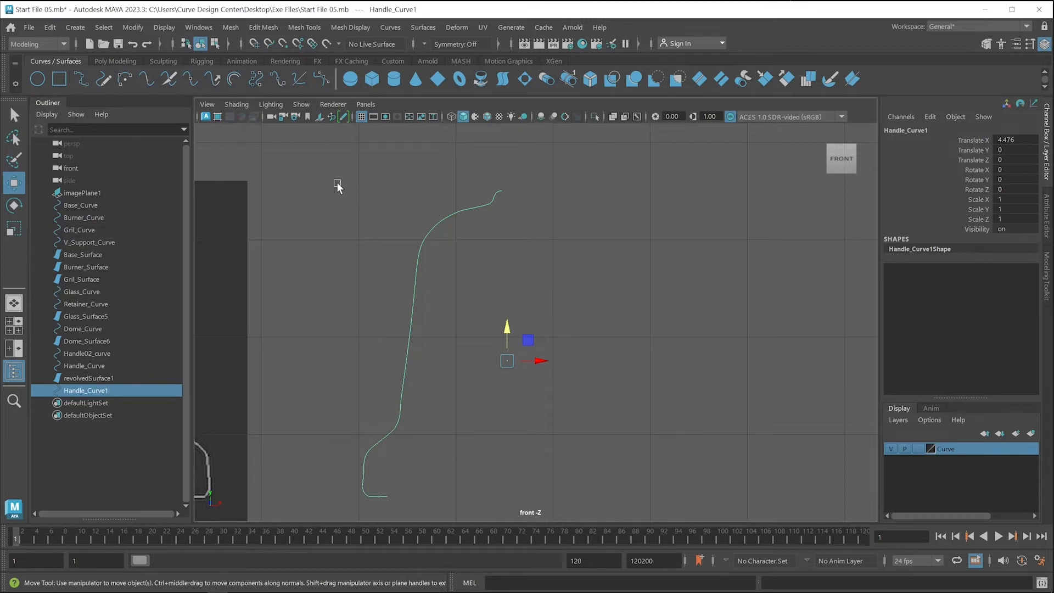
pyautogui.click(50, 27)
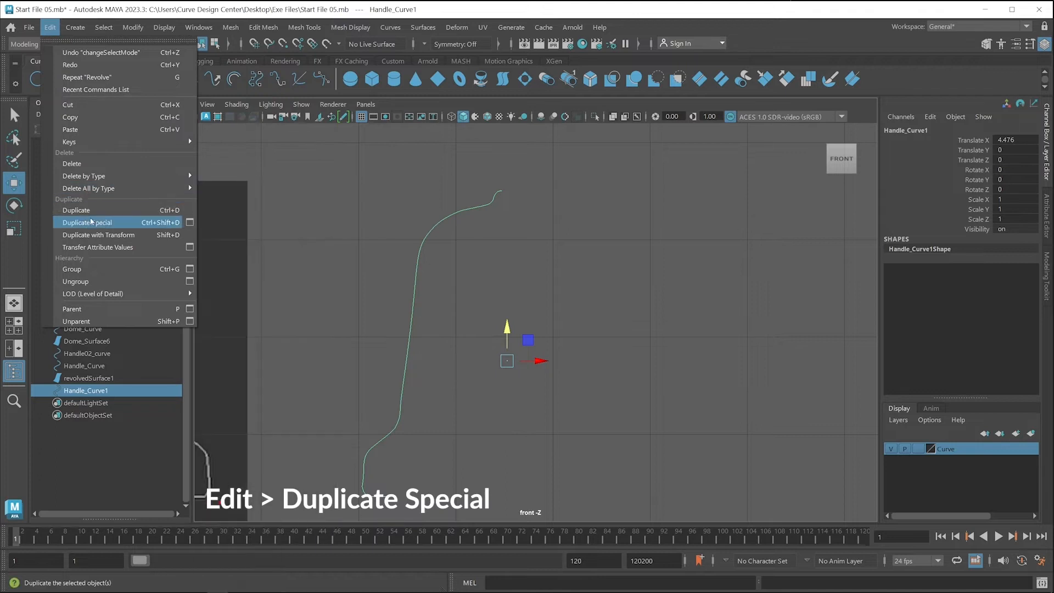
pyautogui.click(190, 222)
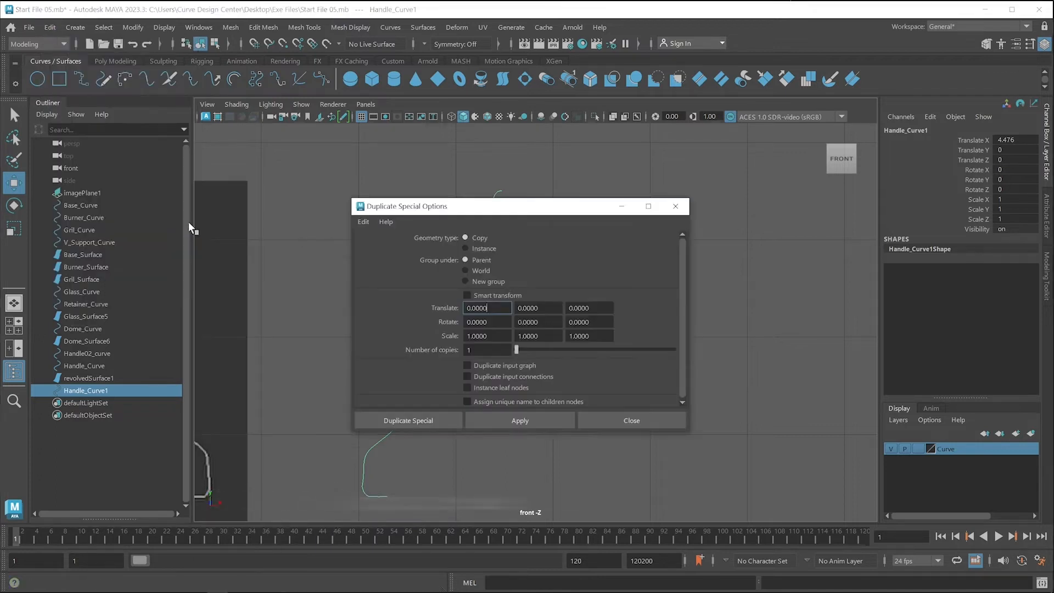
pyautogui.click(364, 222)
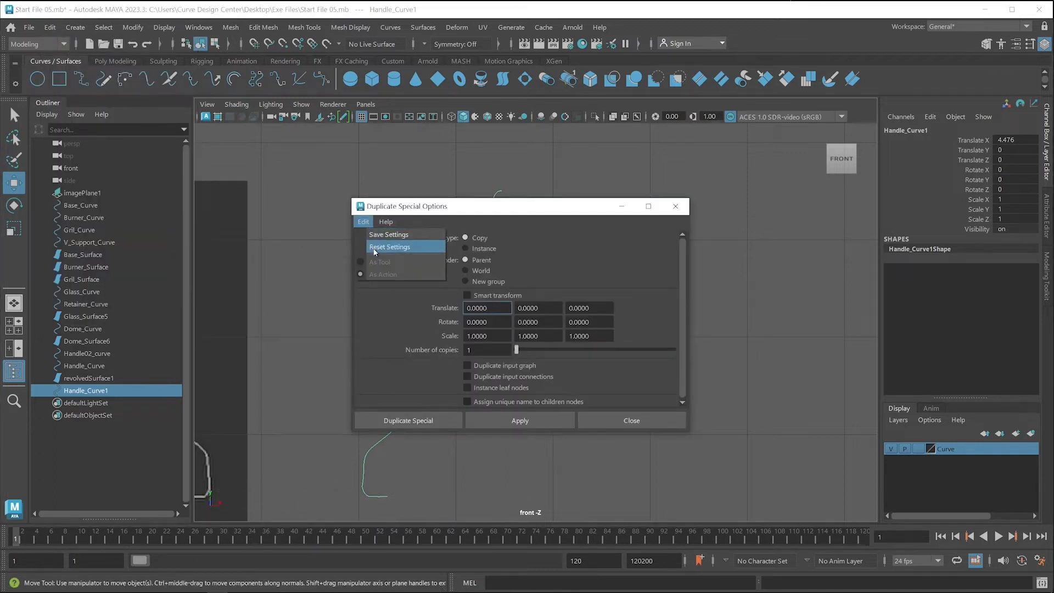
pyautogui.click(375, 250)
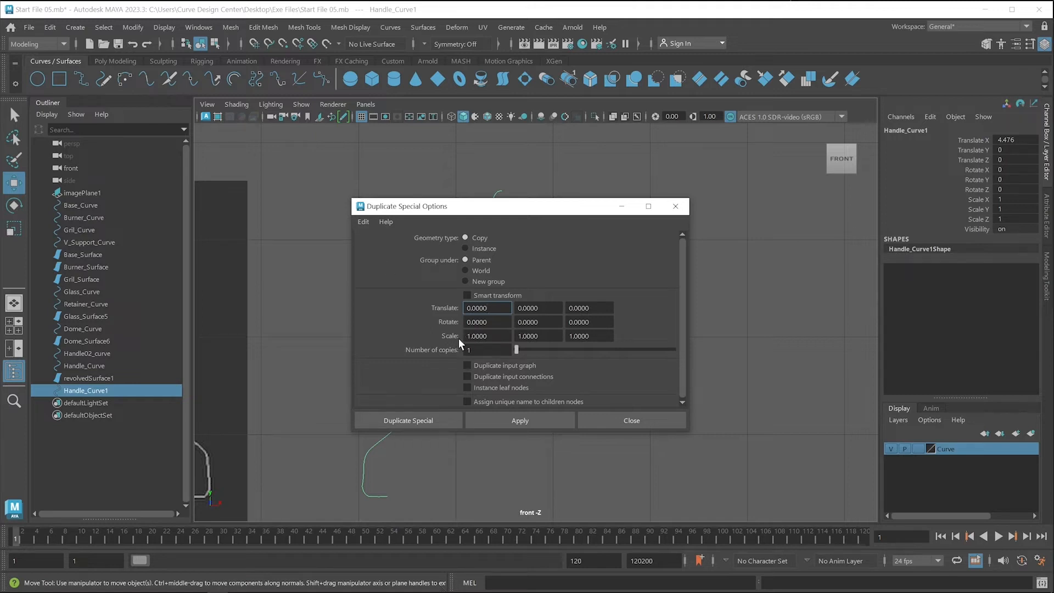
pyautogui.moveTo(493, 337); pyautogui.dragTo(455, 336)
pyautogui.write('-1')
pyautogui.click(519, 420)
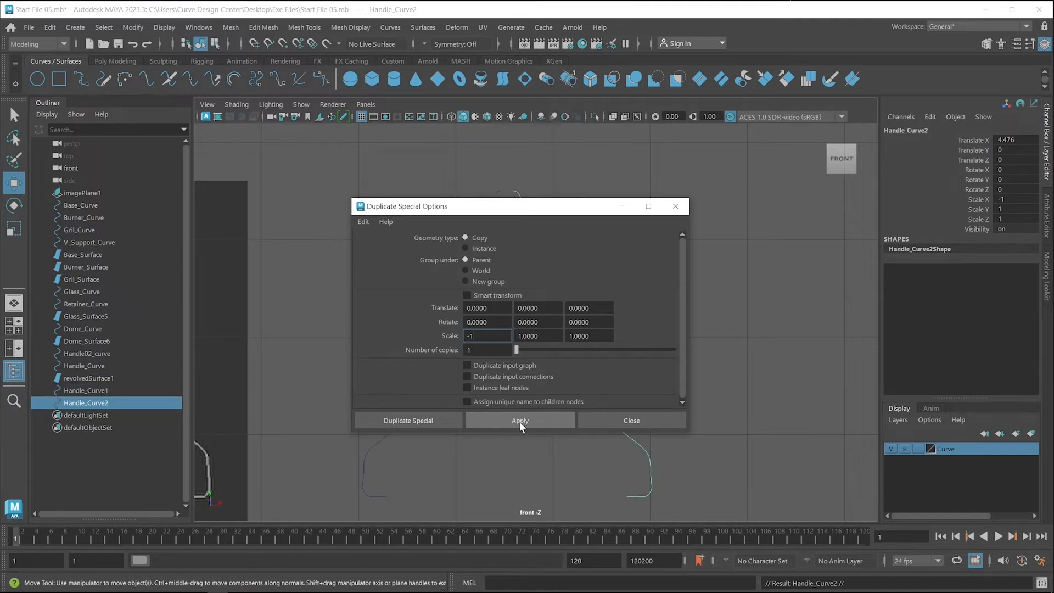
pyautogui.click(639, 418)
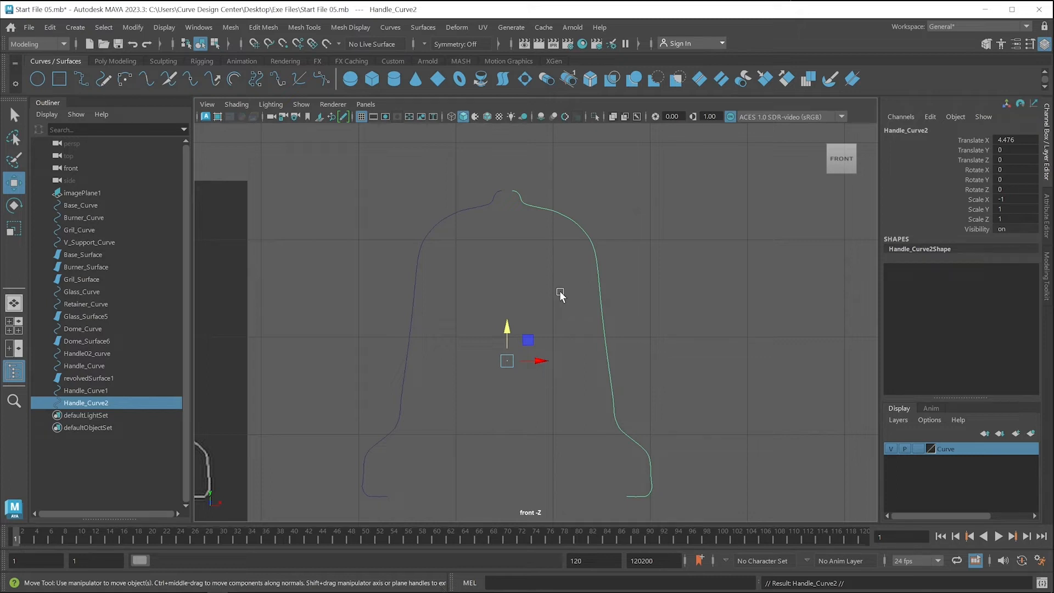
# Step: Reverse the direction of the mirrored handle curve and attach both halves into a single curve
pyautogui.click(392, 27)
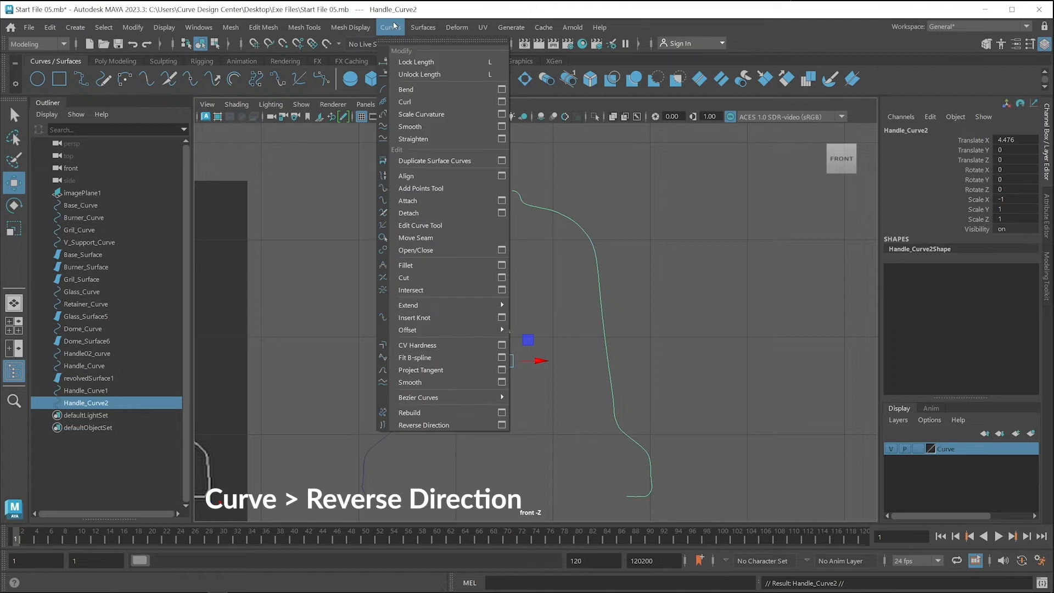
pyautogui.click(425, 425)
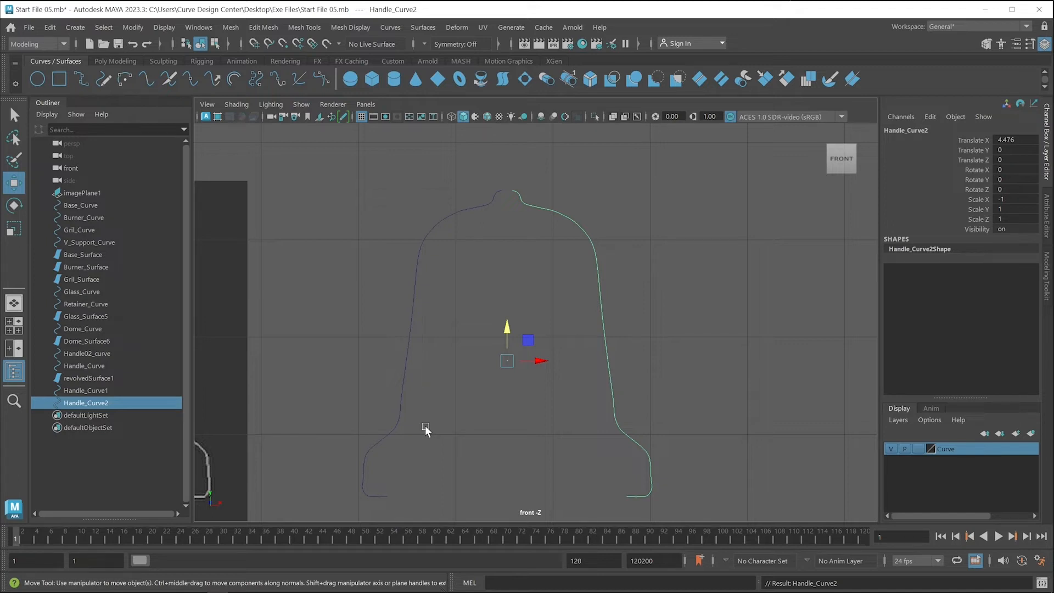
pyautogui.moveTo(379, 348); pyautogui.dragTo(423, 377)
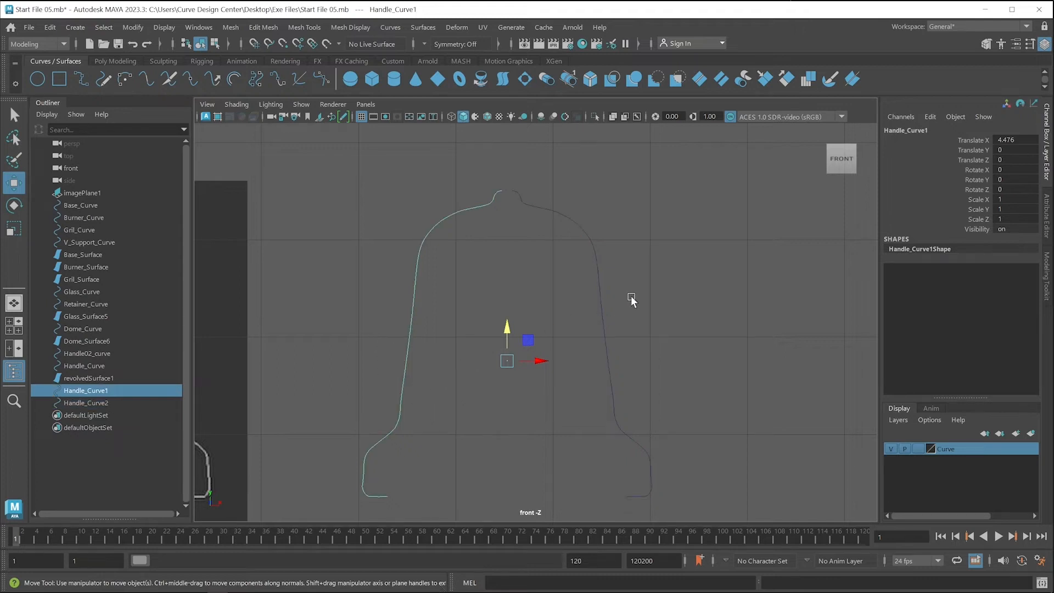
pyautogui.moveTo(631, 296); pyautogui.dragTo(576, 325)
pyautogui.moveTo(375, 258); pyautogui.dragTo(624, 314)
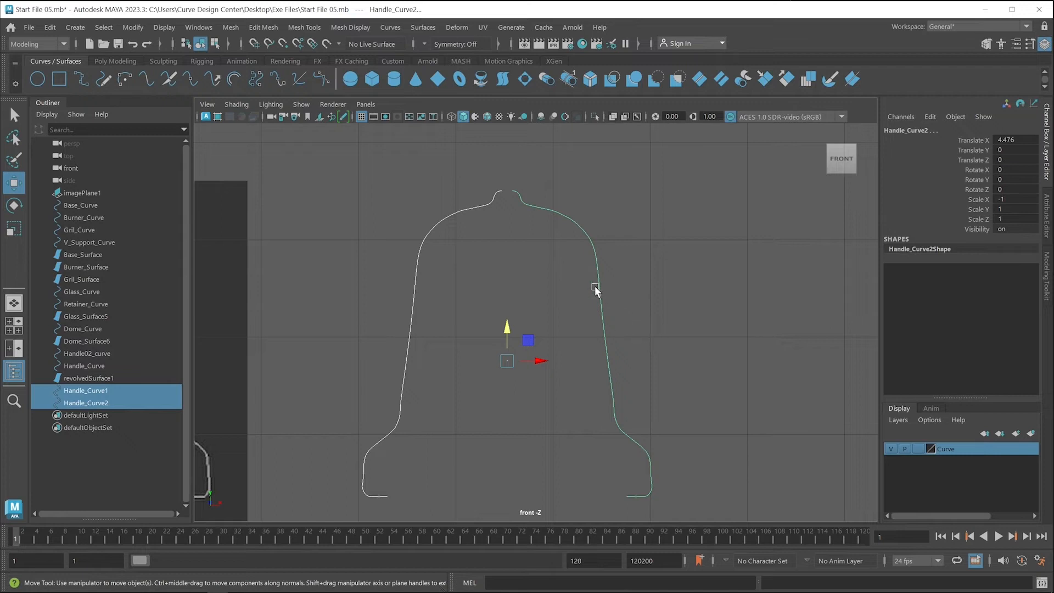
pyautogui.click(396, 28)
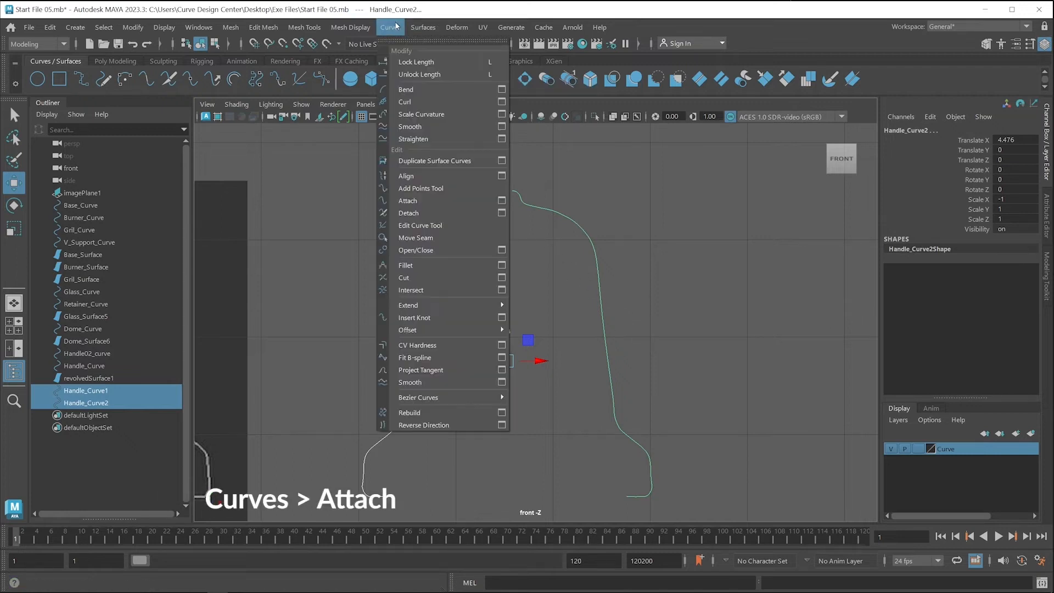
pyautogui.click(422, 200)
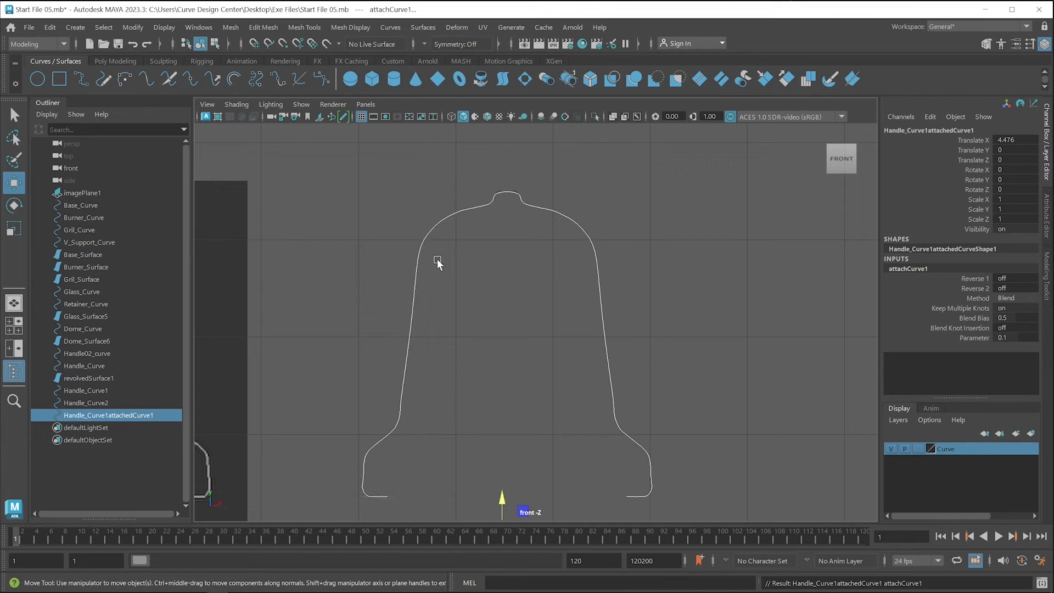
# Step: Select the attached handle curve and delete all construction history in the scene
pyautogui.moveTo(374, 170); pyautogui.dragTo(606, 255)
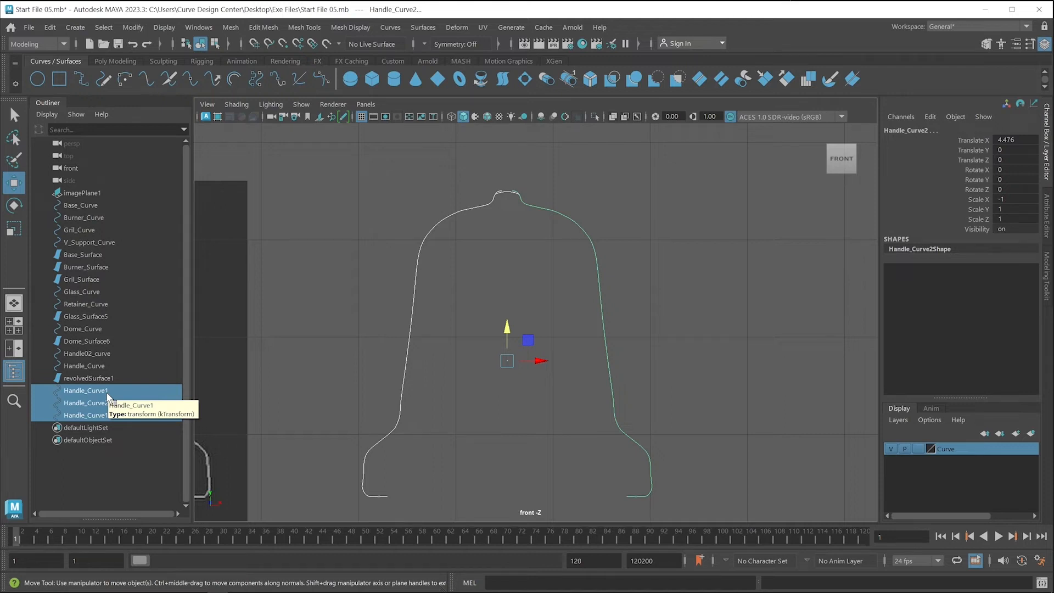
pyautogui.click(100, 416)
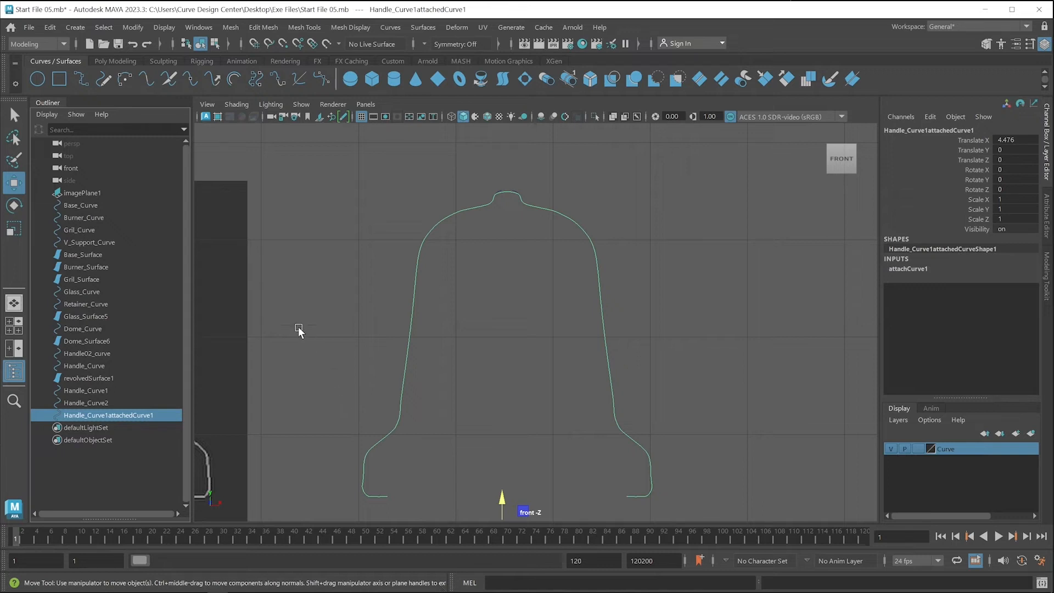
pyautogui.click(53, 29)
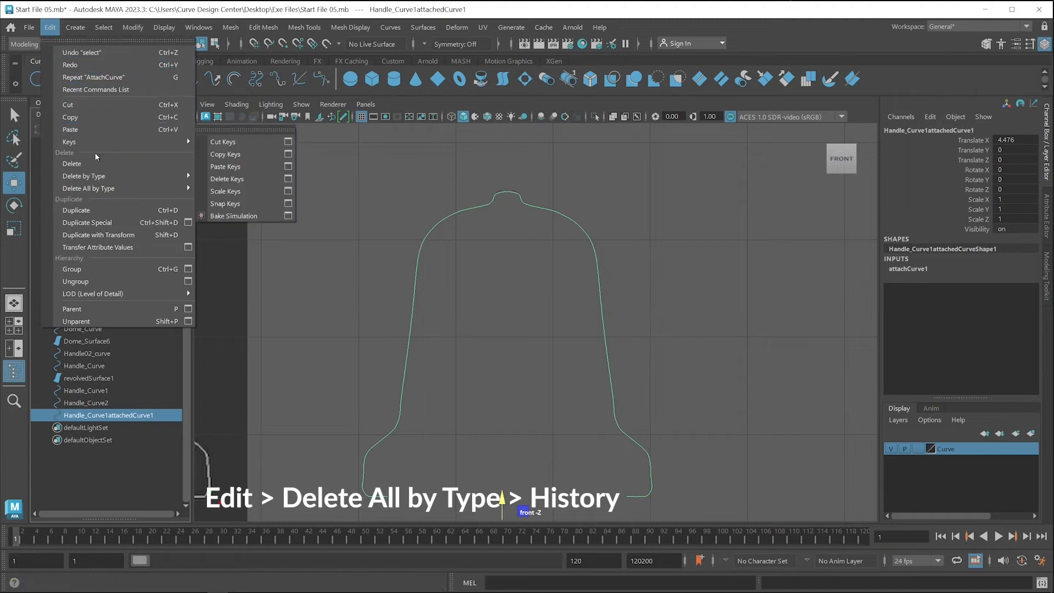
pyautogui.moveTo(108, 189)
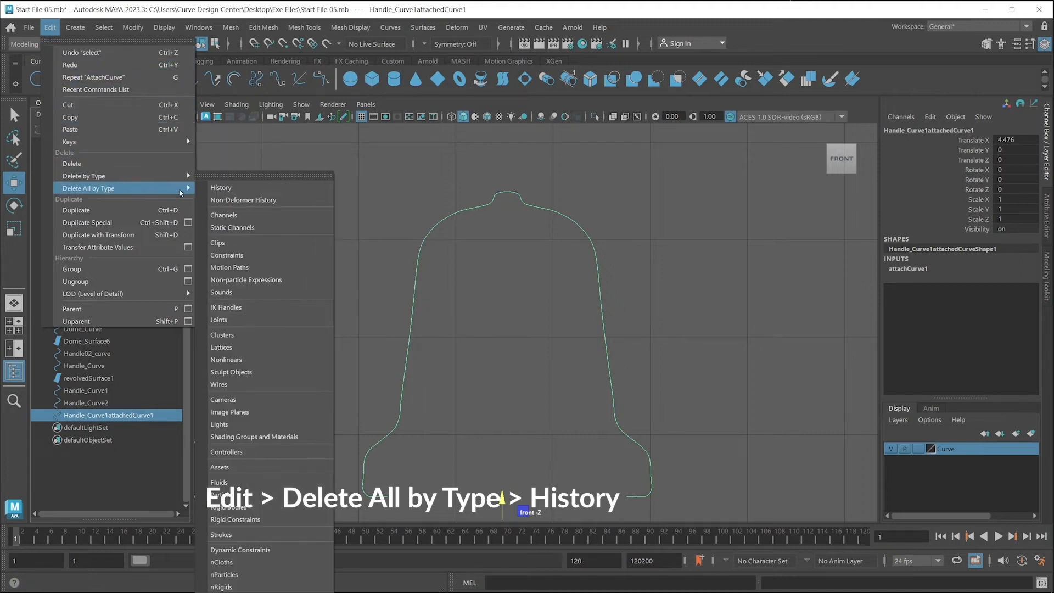
pyautogui.click(236, 187)
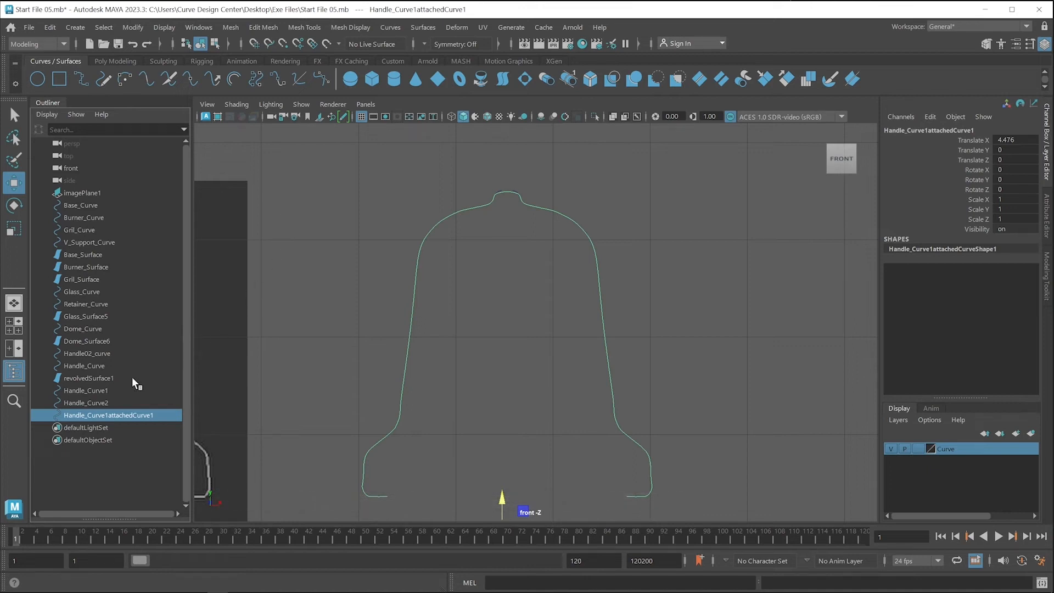
# Step: Delete the leftover half curves Handle_Curve2 and Handle_Curve1, and select the attached handle curve
pyautogui.click(96, 404)
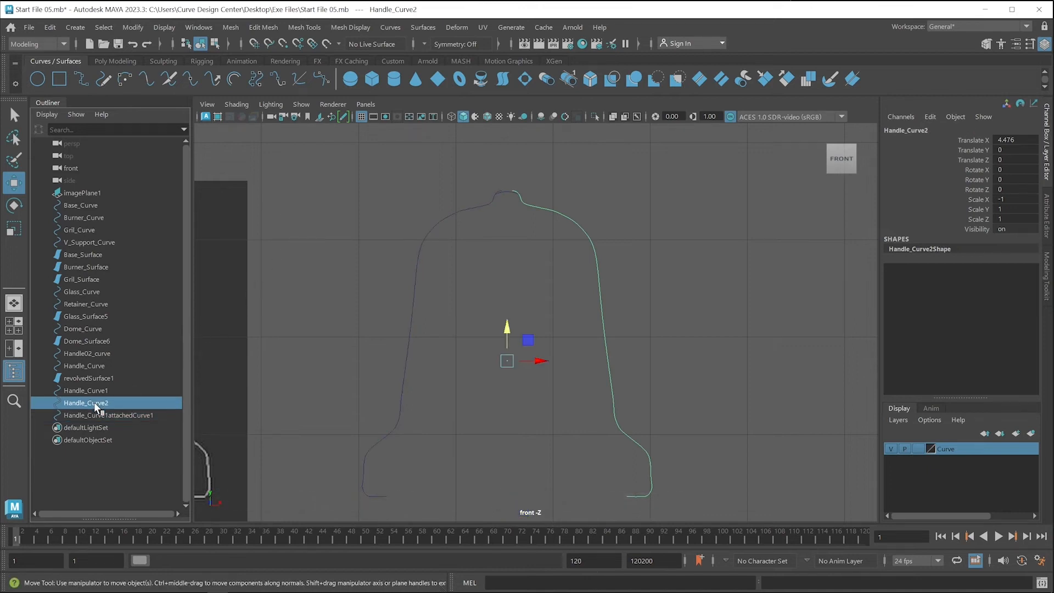
pyautogui.press('Delete')
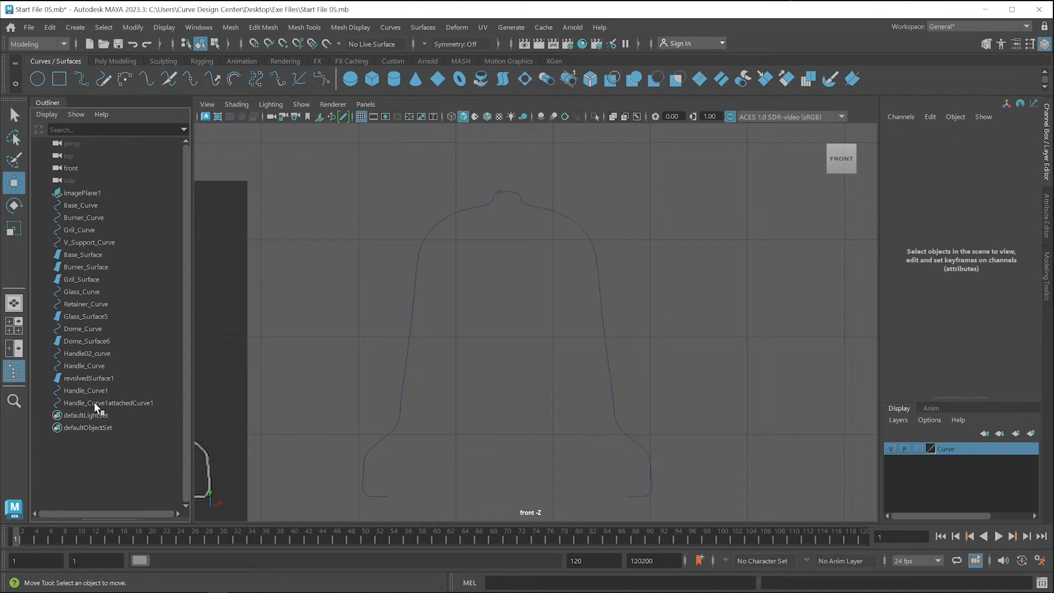
pyautogui.click(88, 390)
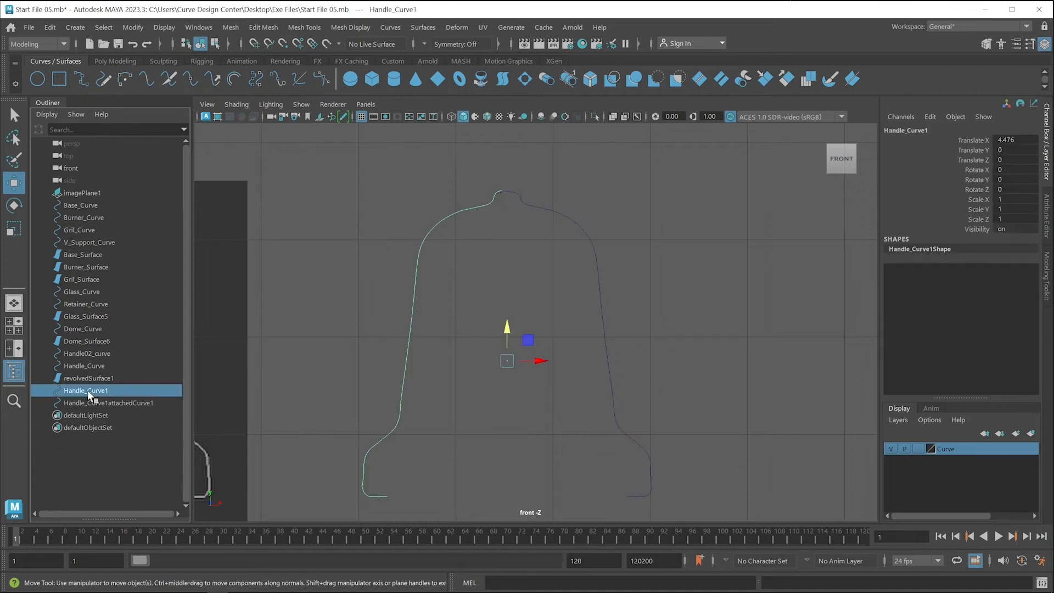
pyautogui.press('Delete')
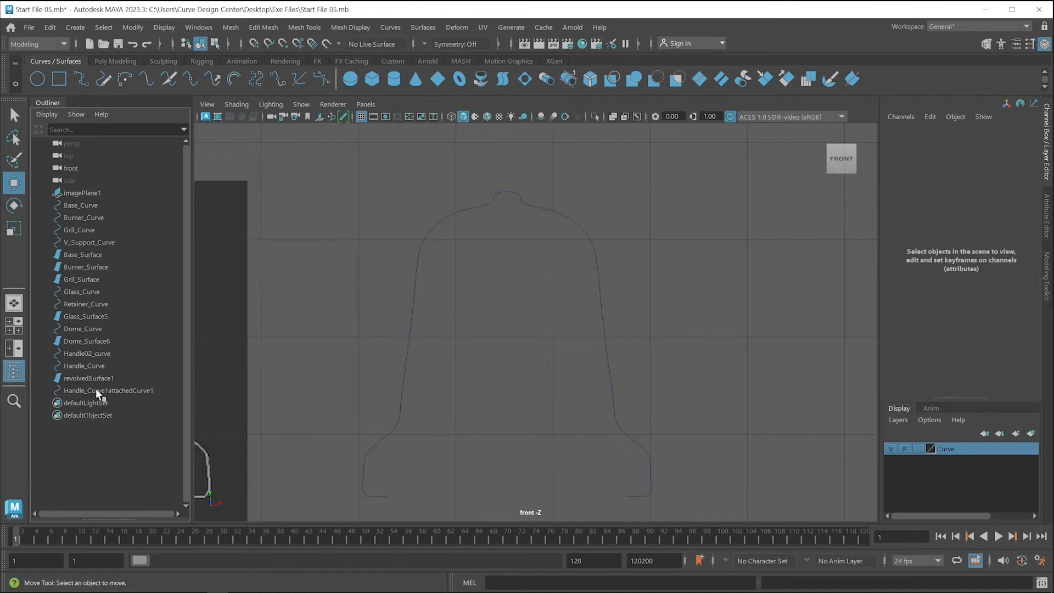
pyautogui.click(96, 390)
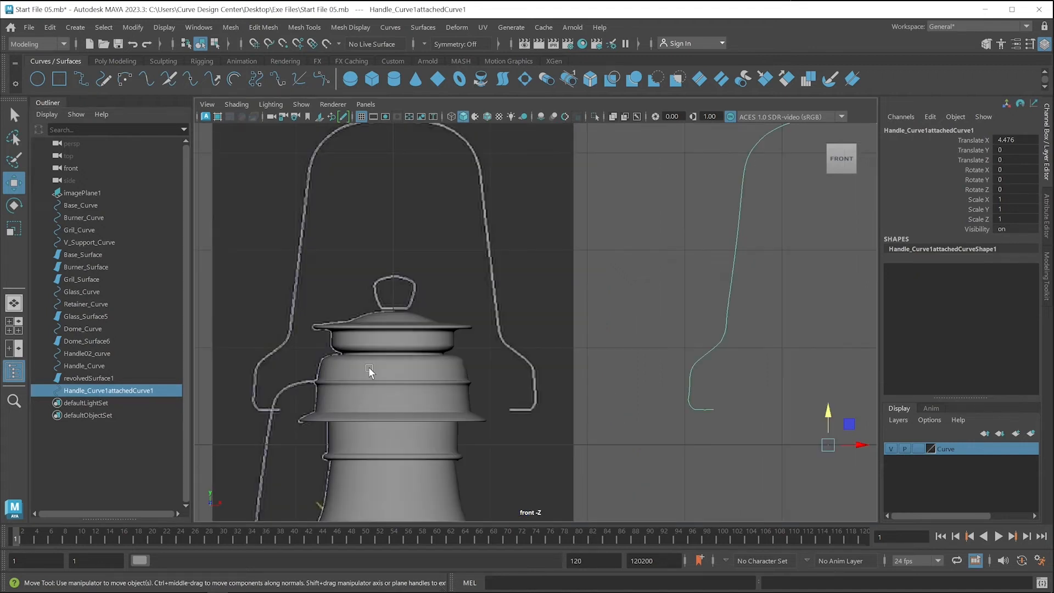
# Step: Rename the lantern cap's revolvedSurface1 as Retainer_Surface
pyautogui.click(365, 341)
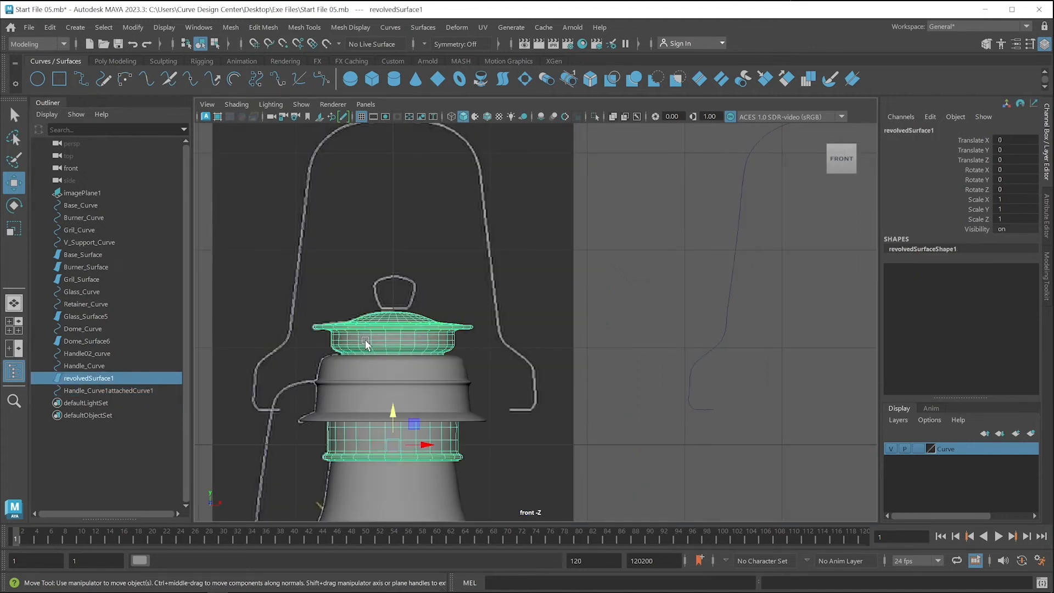
pyautogui.doubleClick(101, 377)
pyautogui.write('Retainer_Surface')
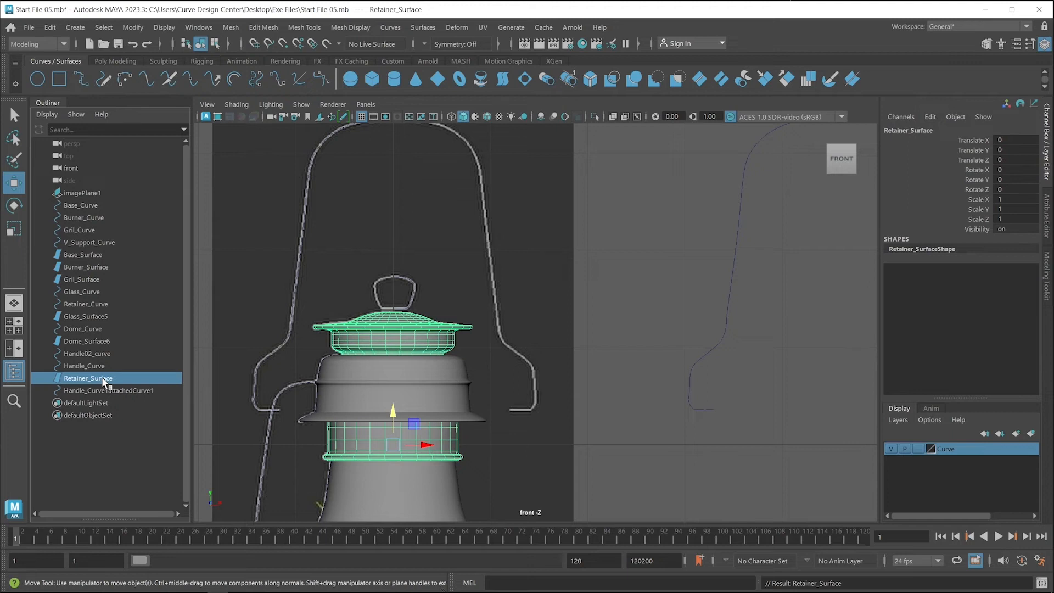
# Step: Rename the attached handle curve beside the reference image as Handle_Surface
pyautogui.moveTo(748, 301); pyautogui.dragTo(701, 316)
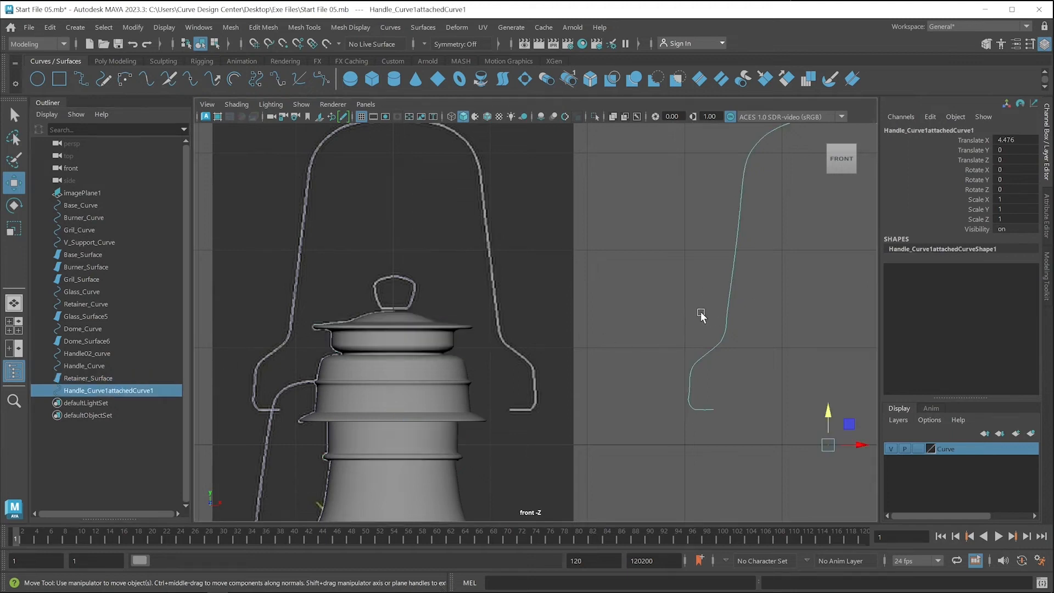
pyautogui.doubleClick(96, 391)
pyautogui.write('Handle_')
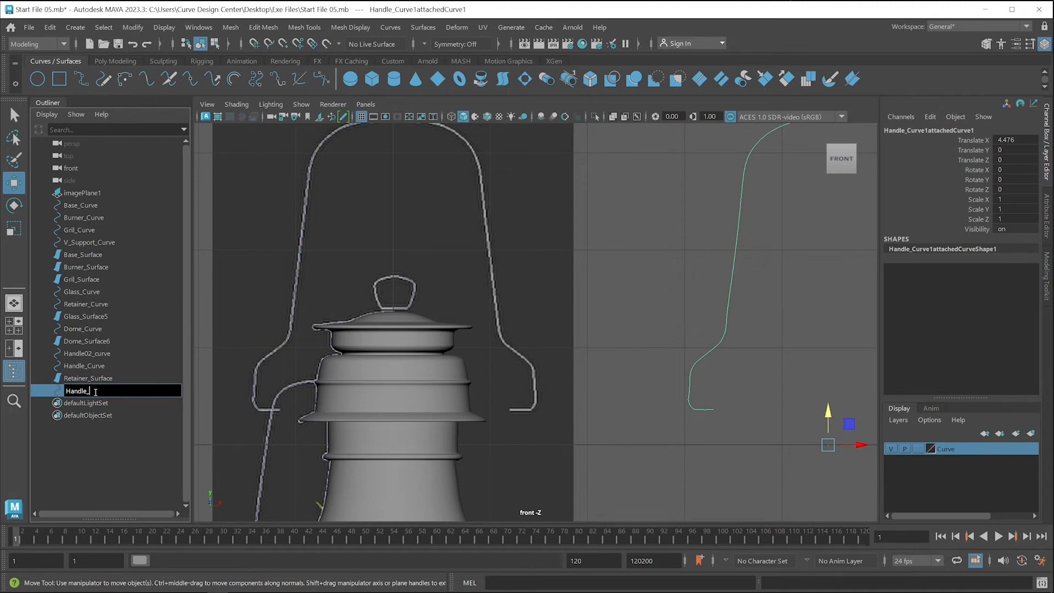
pyautogui.write('Surface')
pyautogui.press('Return')
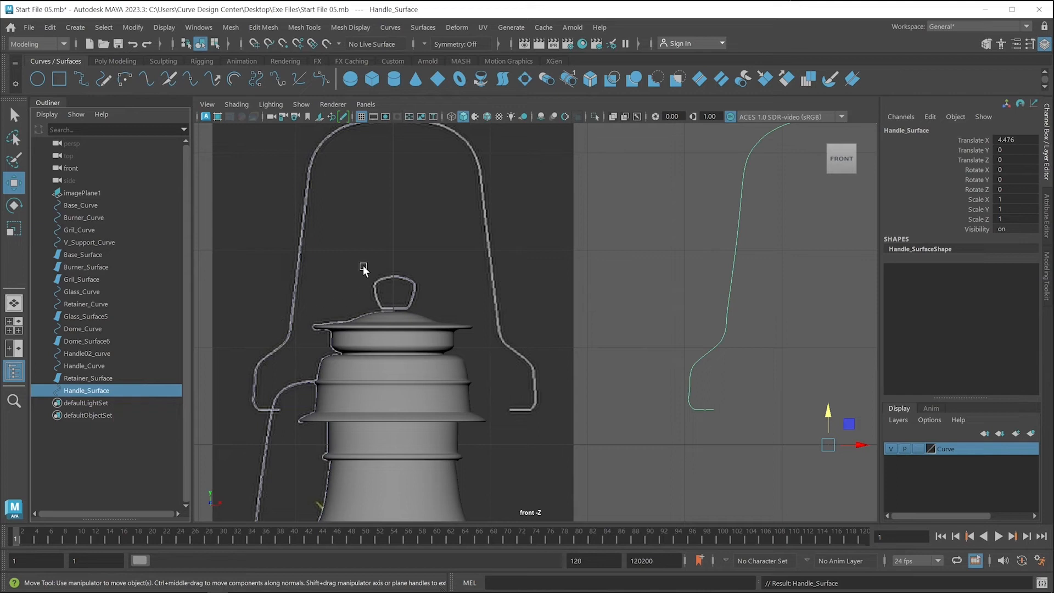
# Step: Clone the small handle's half curve Handle02_curve and move the copy about 2.77 units along X, beside the reference image
pyautogui.moveTo(365, 266); pyautogui.dragTo(417, 294)
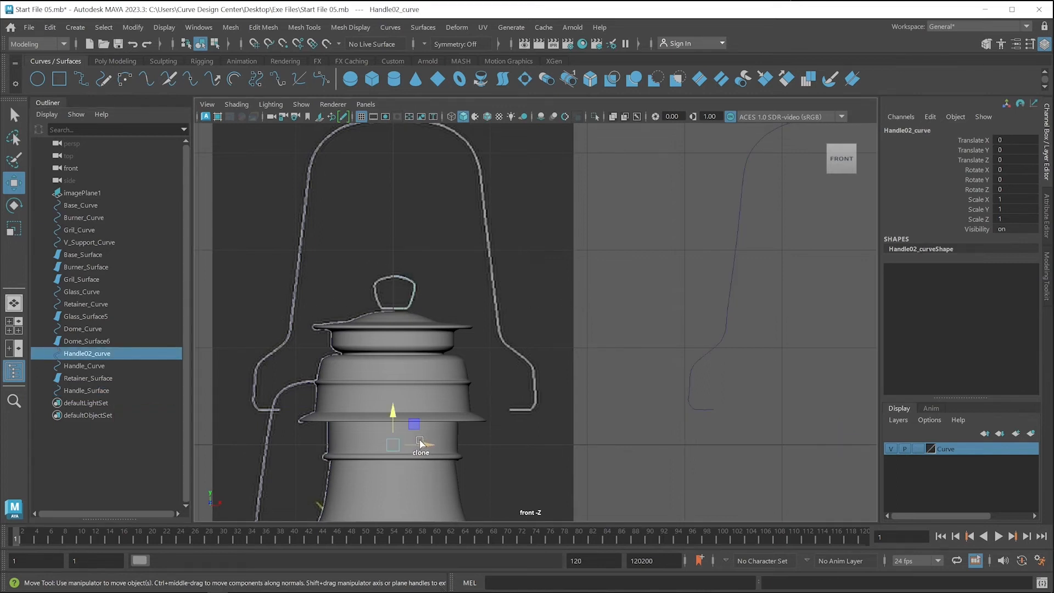
pyautogui.keyDown('shift'); pyautogui.moveTo(424, 444); pyautogui.dragTo(689, 430); pyautogui.keyUp('shift')
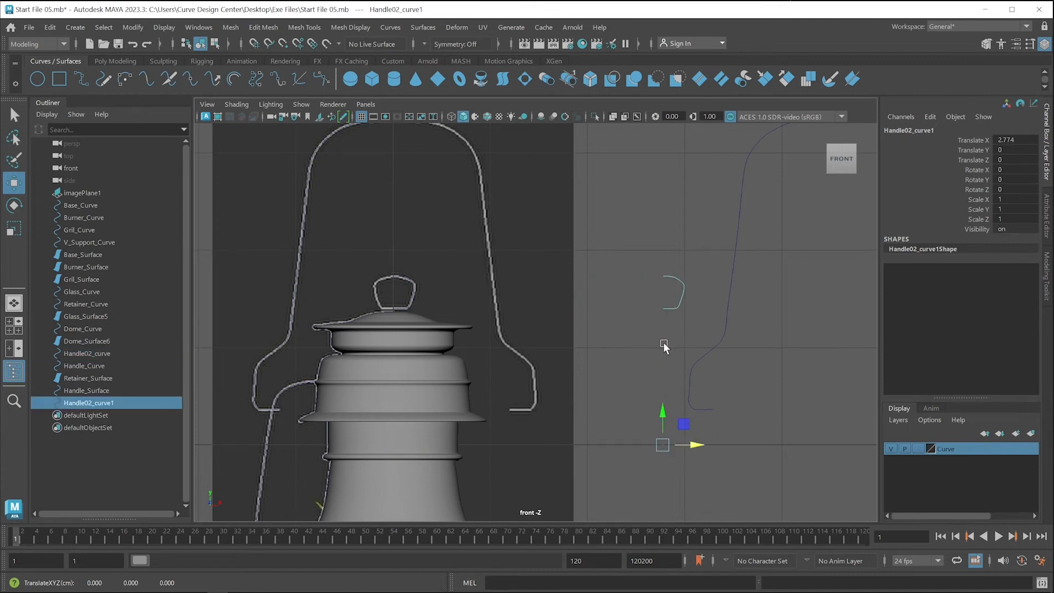
pyautogui.press('d')
pyautogui.keyDown('ctrl'); pyautogui.moveTo(661, 416); pyautogui.dragTo(661, 373); pyautogui.keyUp('ctrl')
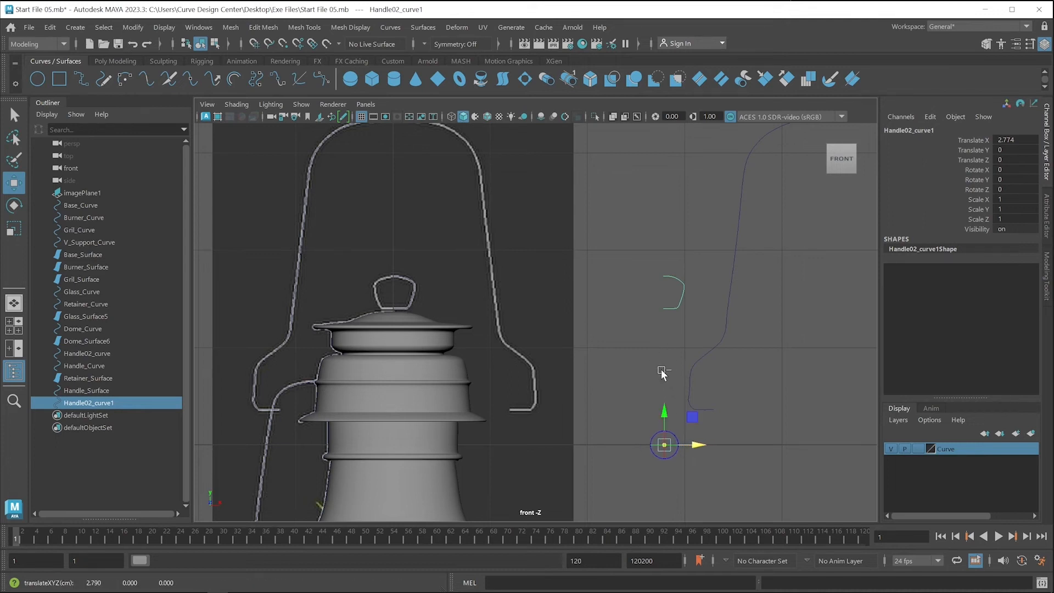
pyautogui.hotkey('ctrl', 'z')
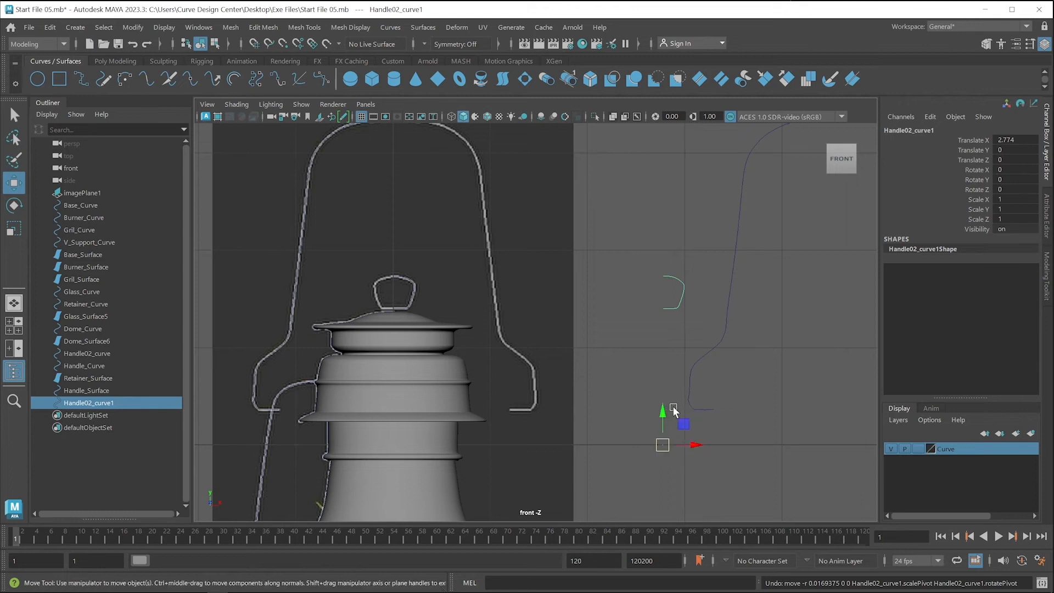
# Step: Move the cloned half curve's pivot up to the curve's mid-height, level with its open side
pyautogui.press('d')
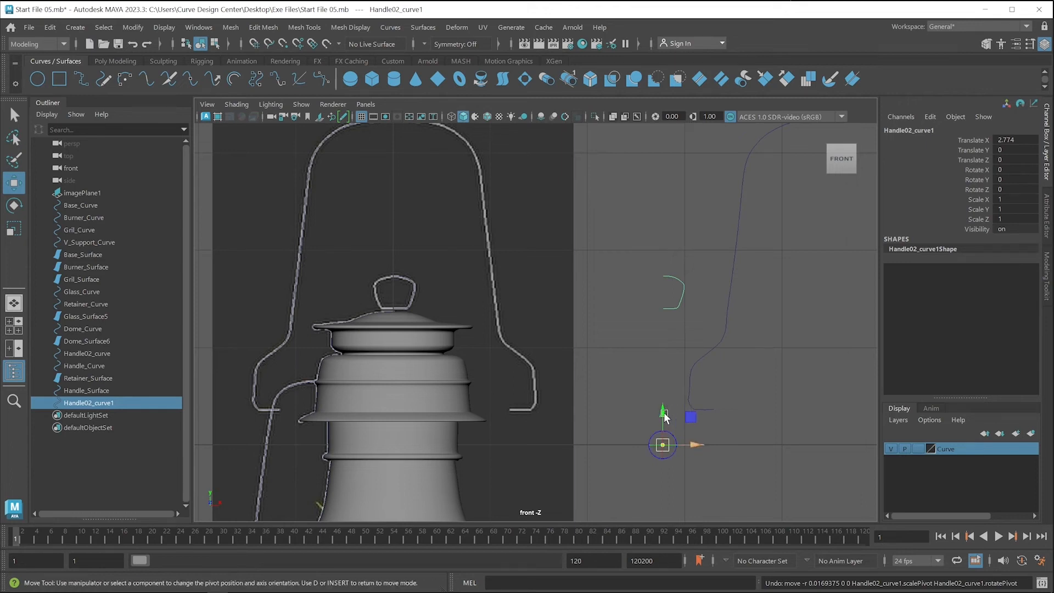
pyautogui.hotkey('ctrl', 'z')
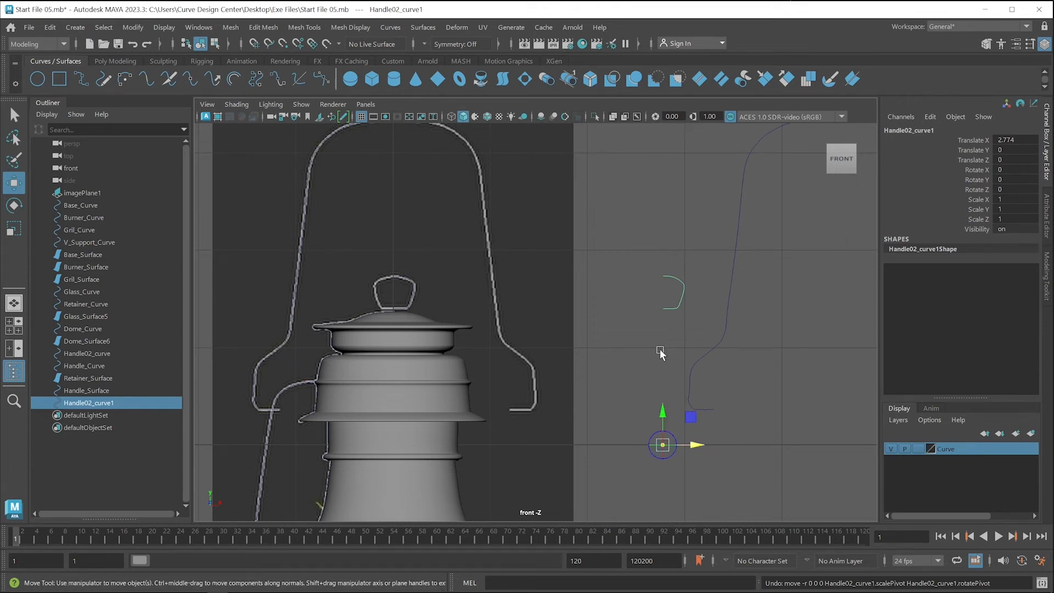
pyautogui.moveTo(661, 411); pyautogui.dragTo(653, 263)
pyautogui.press('d')
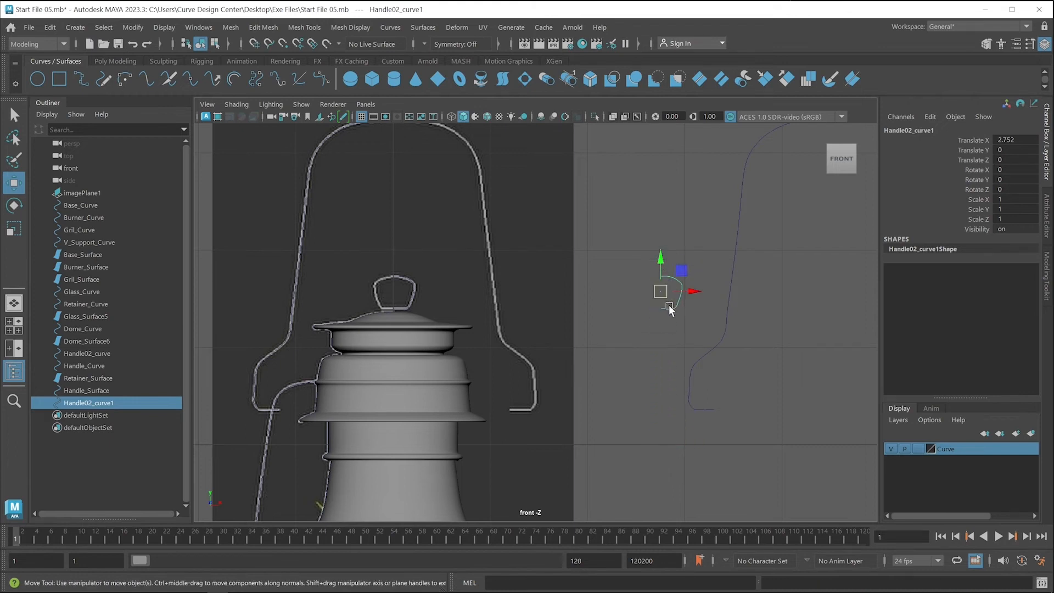
# Step: Set the X value of the cloned half curve's top end CV to 0
pyautogui.click(214, 44)
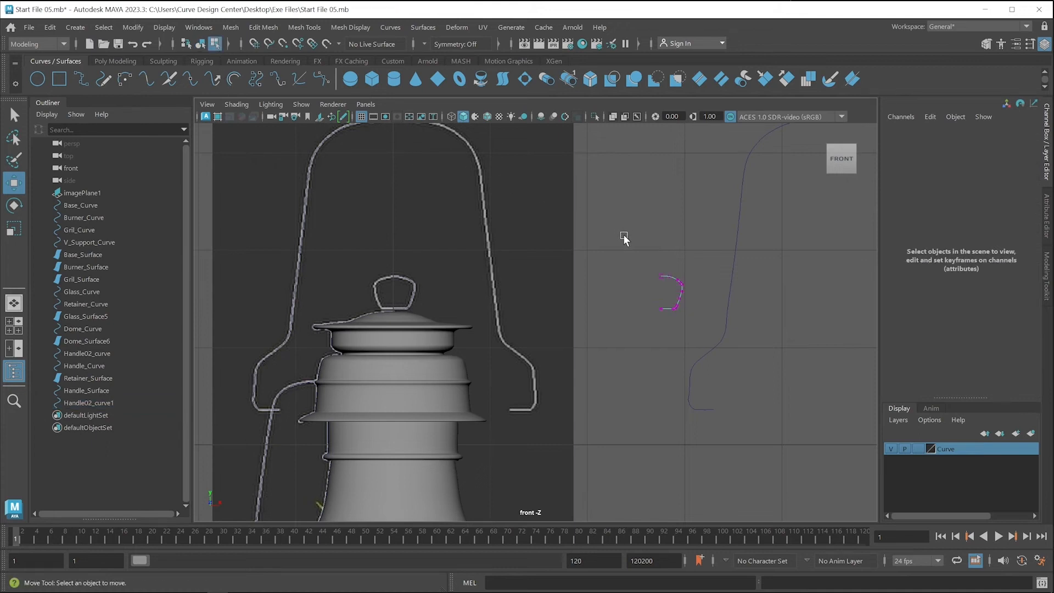
pyautogui.scroll(3, 639, 266)
pyautogui.scroll(3, 752, 270)
pyautogui.keyDown('alt'); pyautogui.moveTo(802, 254); pyautogui.dragTo(560, 312, button='middle'); pyautogui.keyUp('alt')
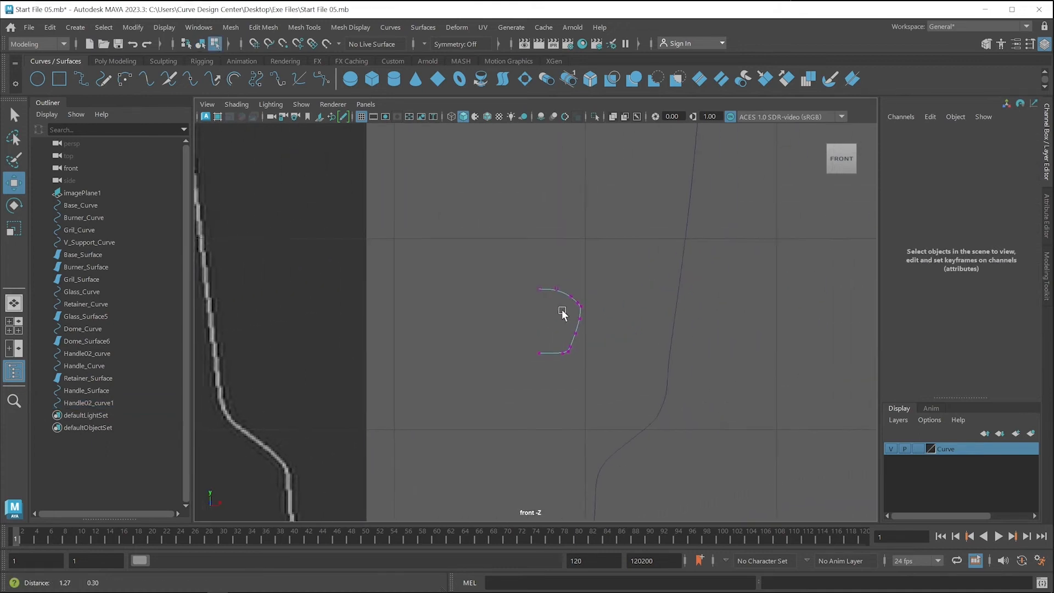
pyautogui.scroll(6, 554, 311)
pyautogui.moveTo(509, 247); pyautogui.dragTo(546, 286)
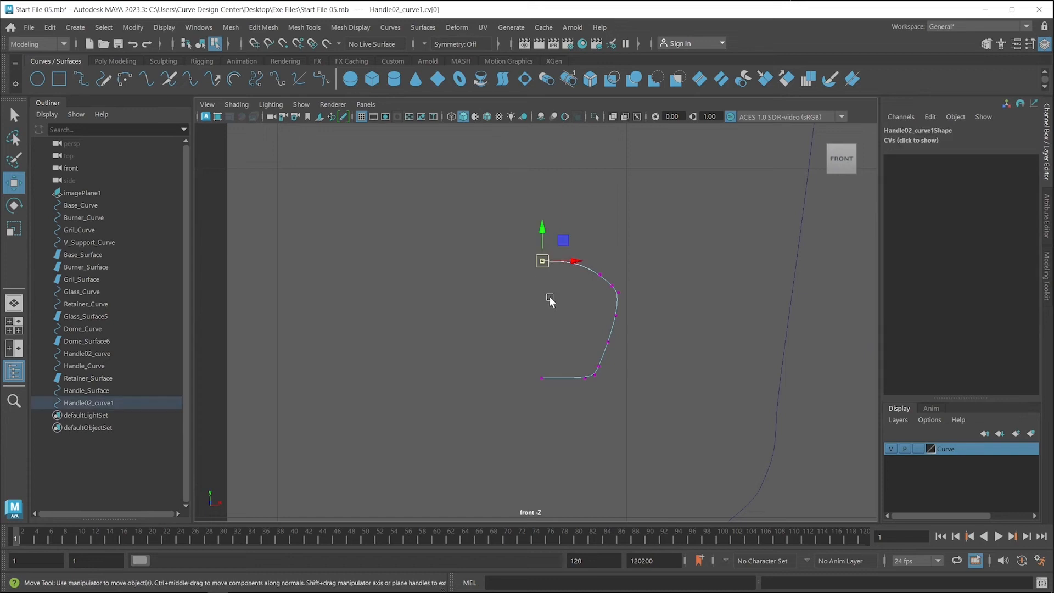
pyautogui.click(893, 142)
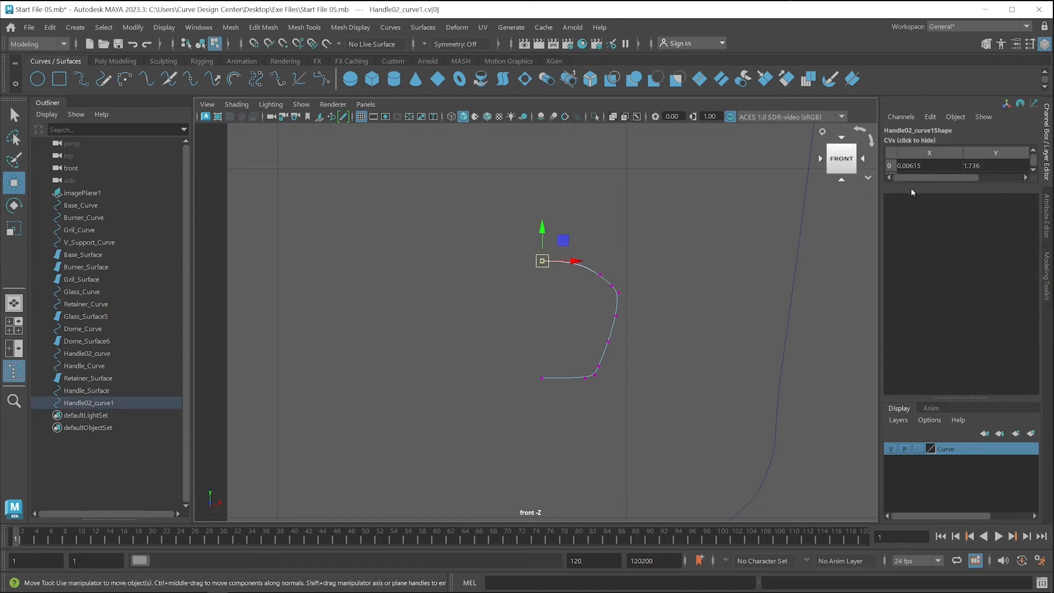
pyautogui.moveTo(572, 266)
pyautogui.mouseDown()
pyautogui.moveTo(548, 266)
pyautogui.moveTo(565, 262)
pyautogui.mouseUp()
pyautogui.hotkey('ctrl', 'z')
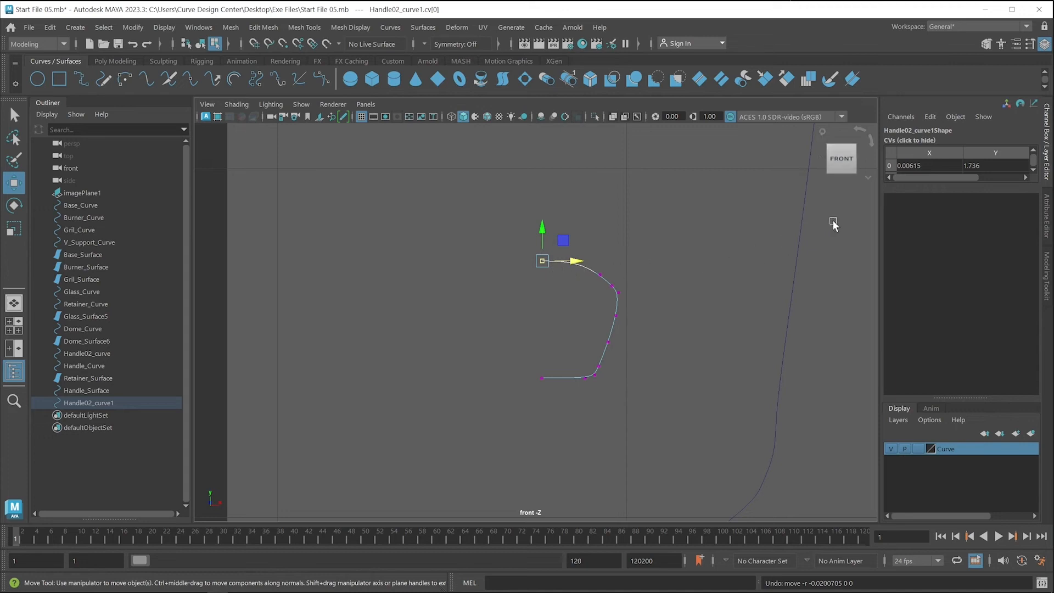
pyautogui.click(928, 165)
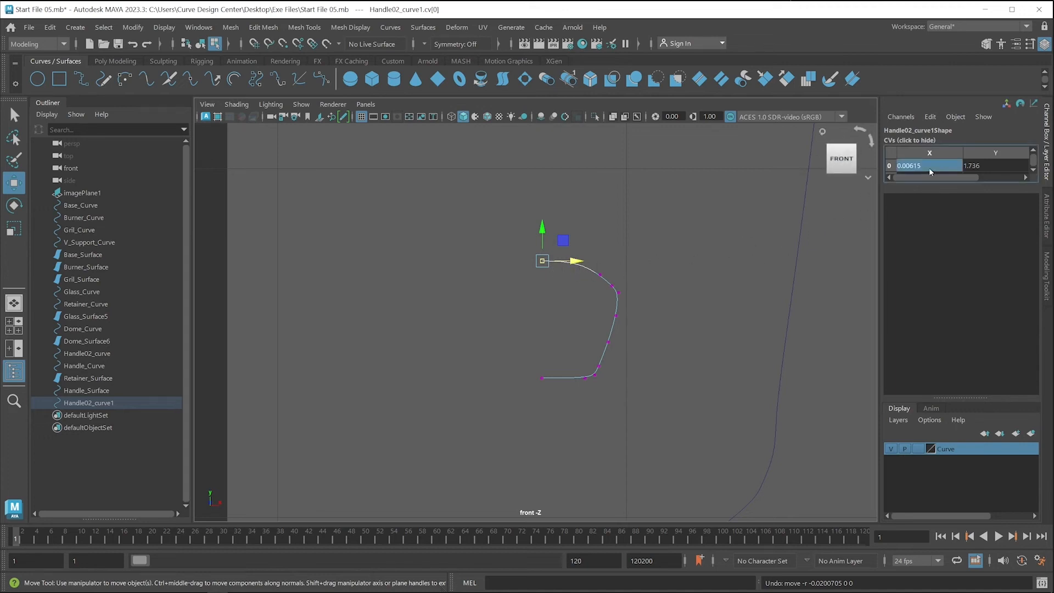
pyautogui.write('0')
pyautogui.press('Return')
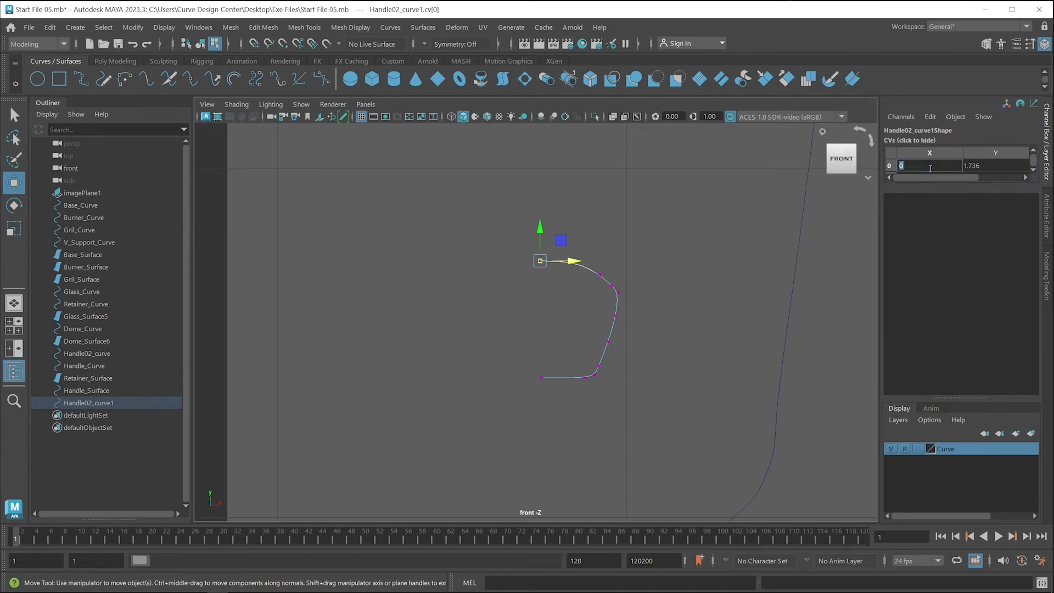
# Step: Set the X value of the half curve's bottom end CV to 0, return to object selection and undo the stray Y change
pyautogui.moveTo(527, 361); pyautogui.dragTo(557, 393)
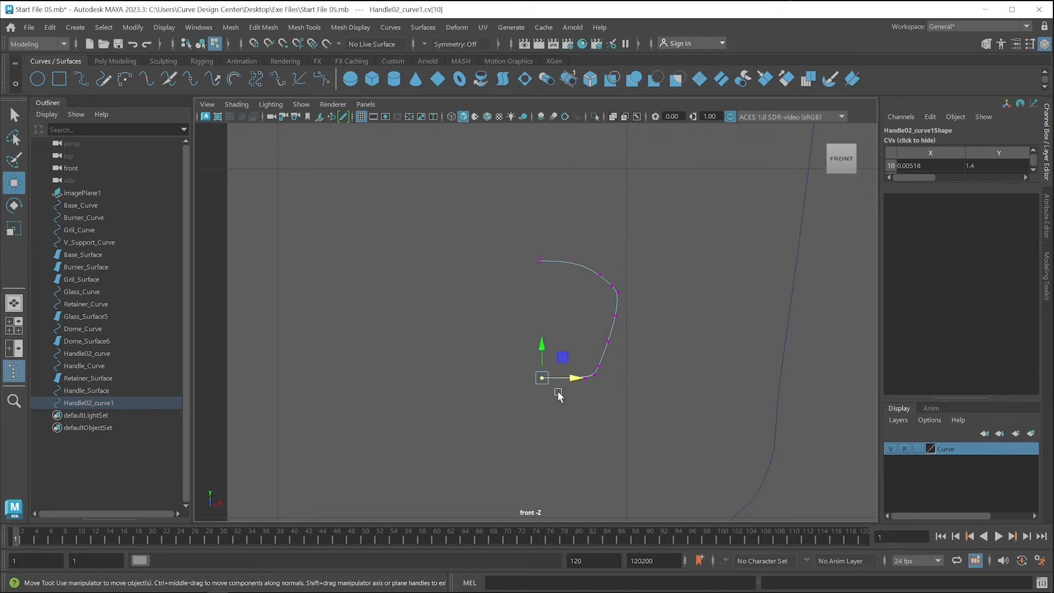
pyautogui.click(921, 167)
pyautogui.write('0')
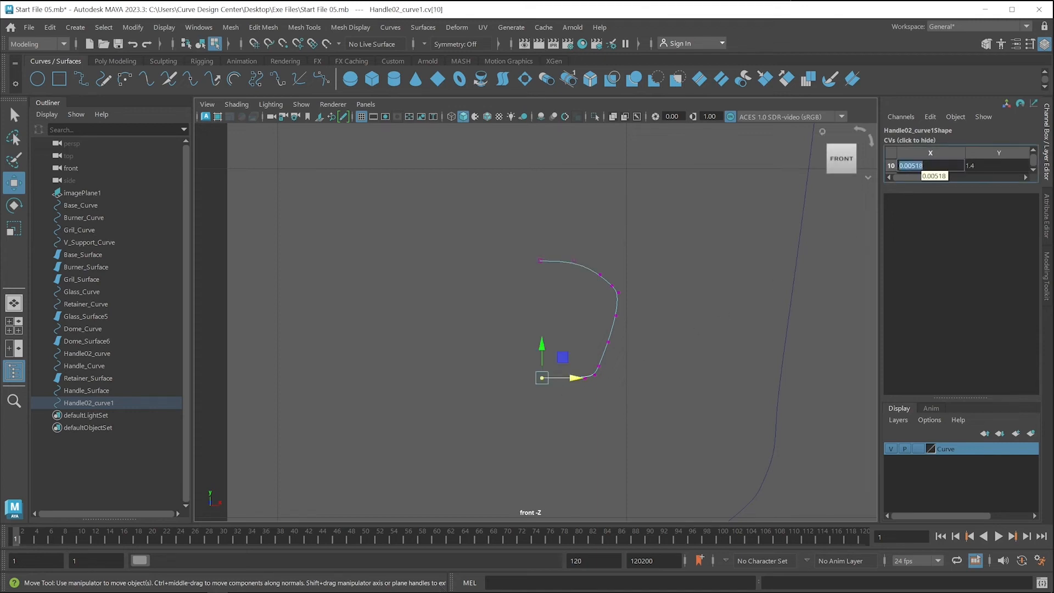
pyautogui.press('Return')
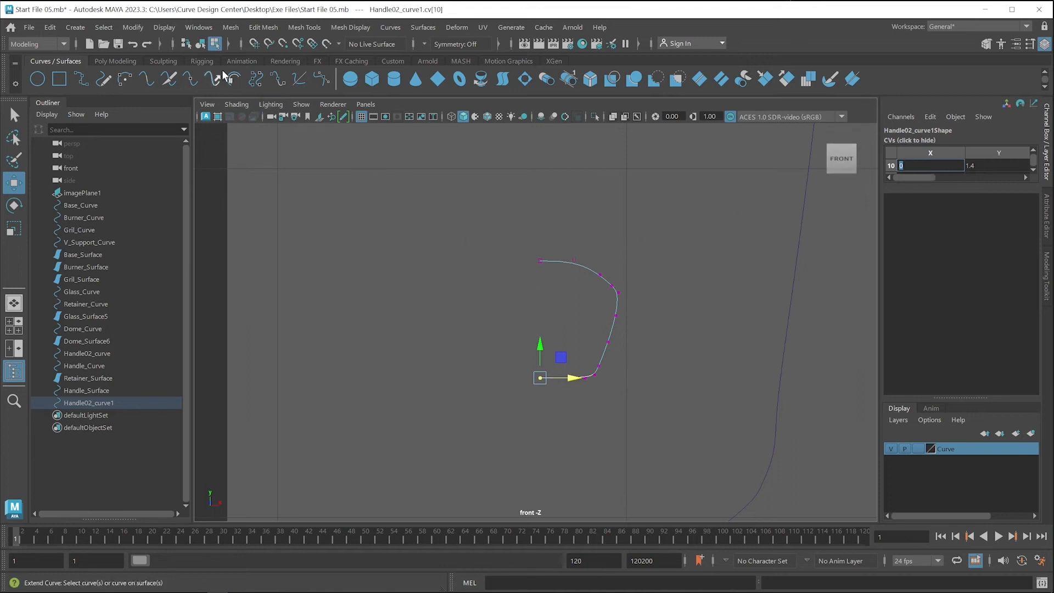
pyautogui.click(201, 43)
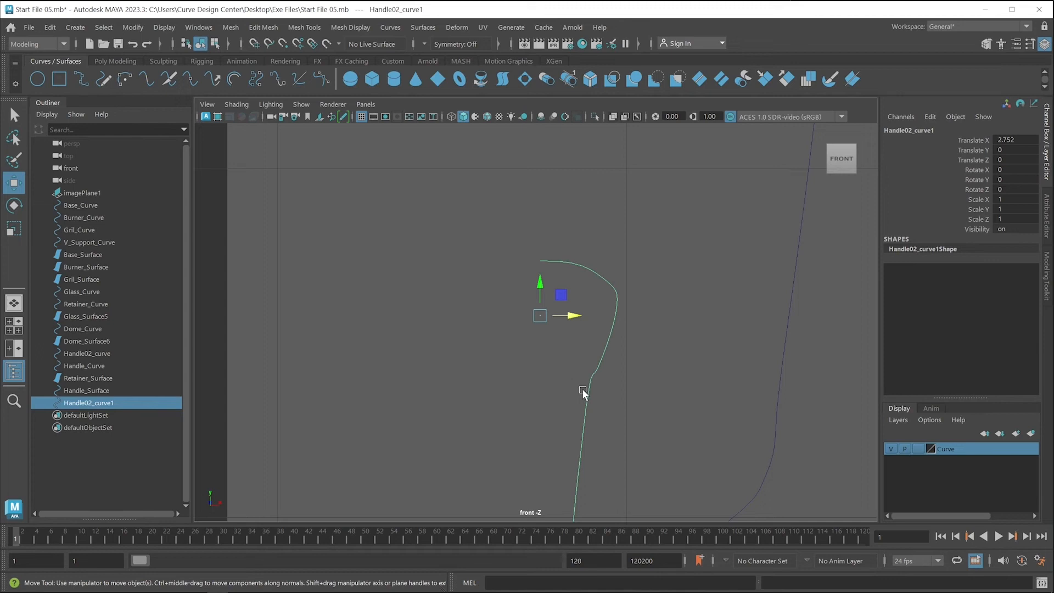
pyautogui.hotkey('ctrl', 'z')
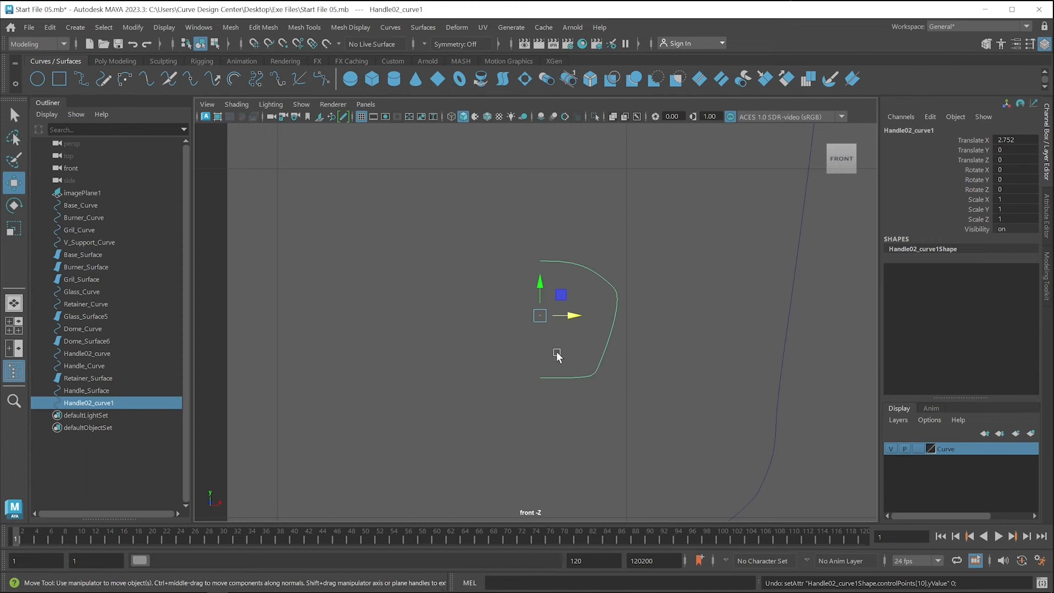
# Step: Mirror the half curve with Duplicate Special, making one copy with a Scale X of -1
pyautogui.click(55, 30)
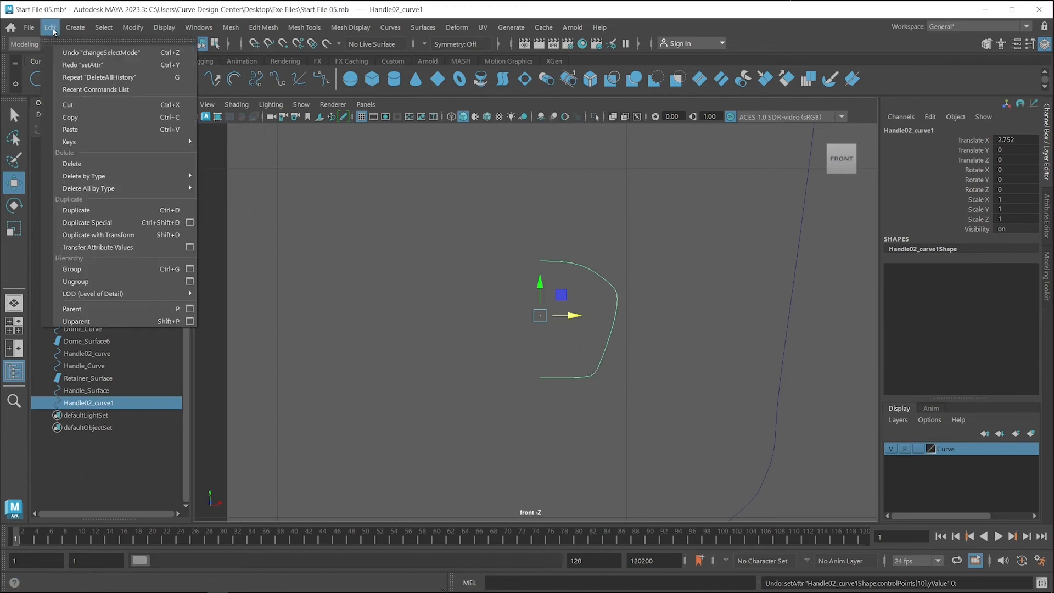
pyautogui.moveTo(82, 189)
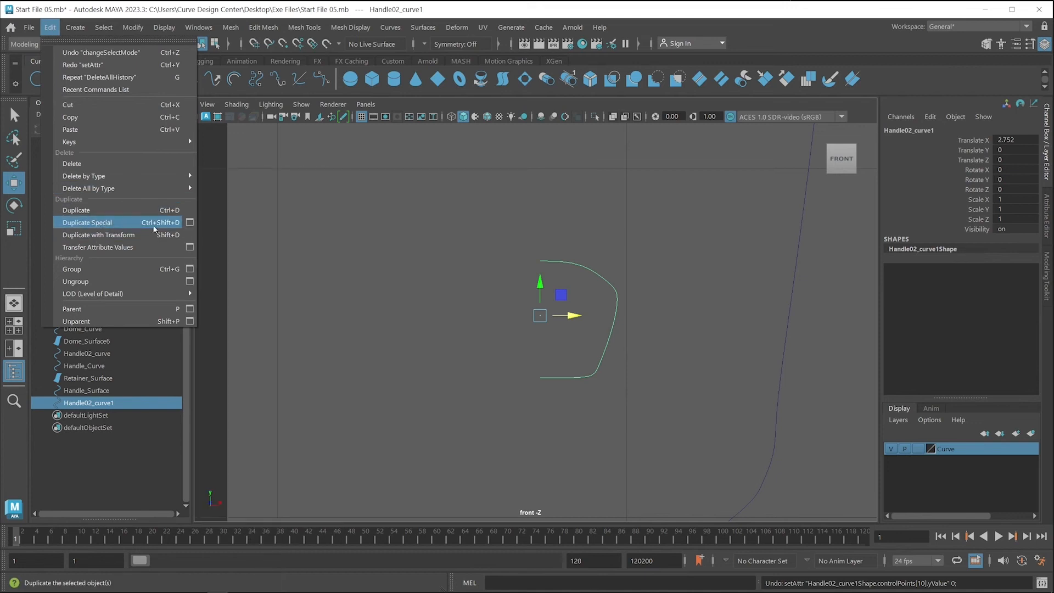
pyautogui.click(191, 222)
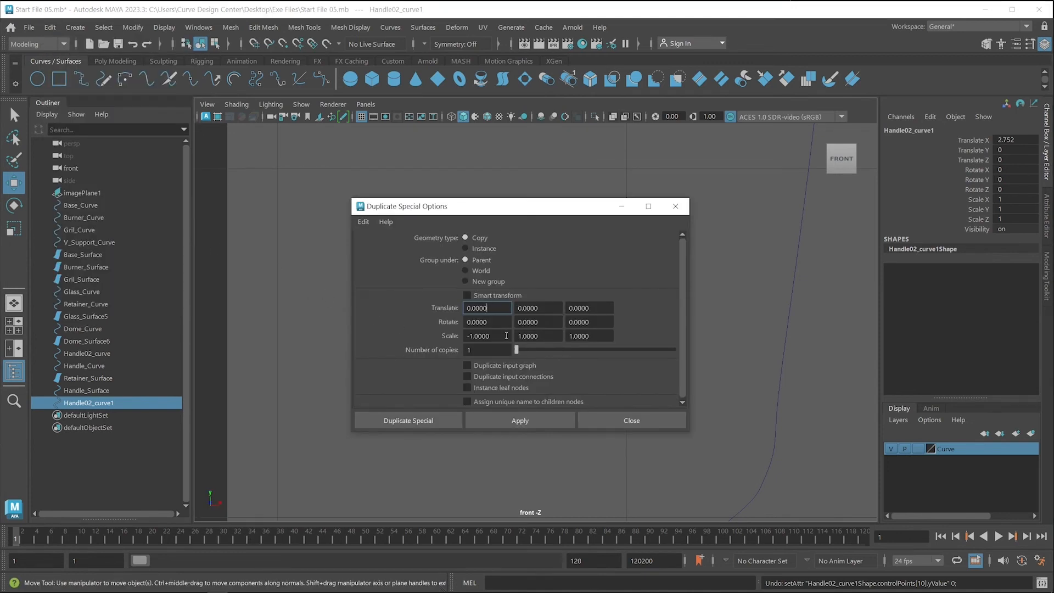
pyautogui.moveTo(502, 336); pyautogui.dragTo(459, 333)
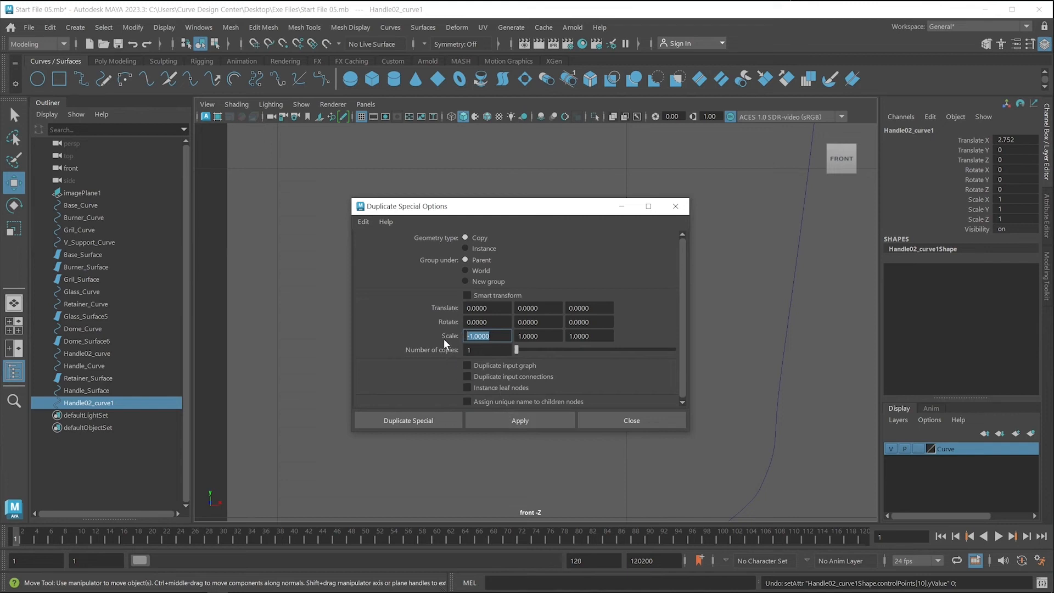
pyautogui.click(519, 423)
pyautogui.click(618, 424)
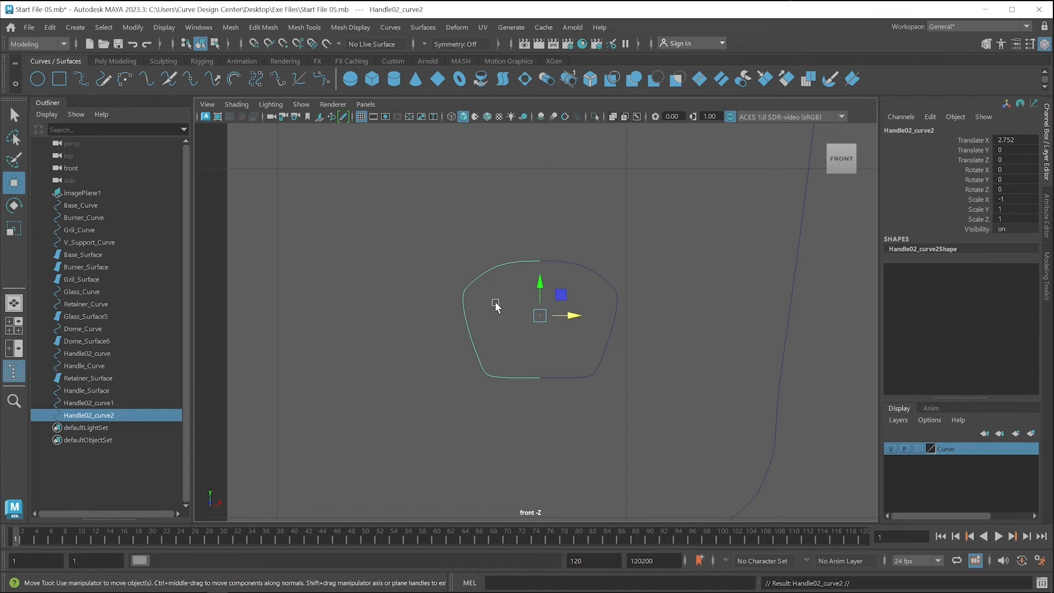
# Step: Reverse the mirrored half curve's direction and attach both small-handle halves into one curve
pyautogui.click(382, 27)
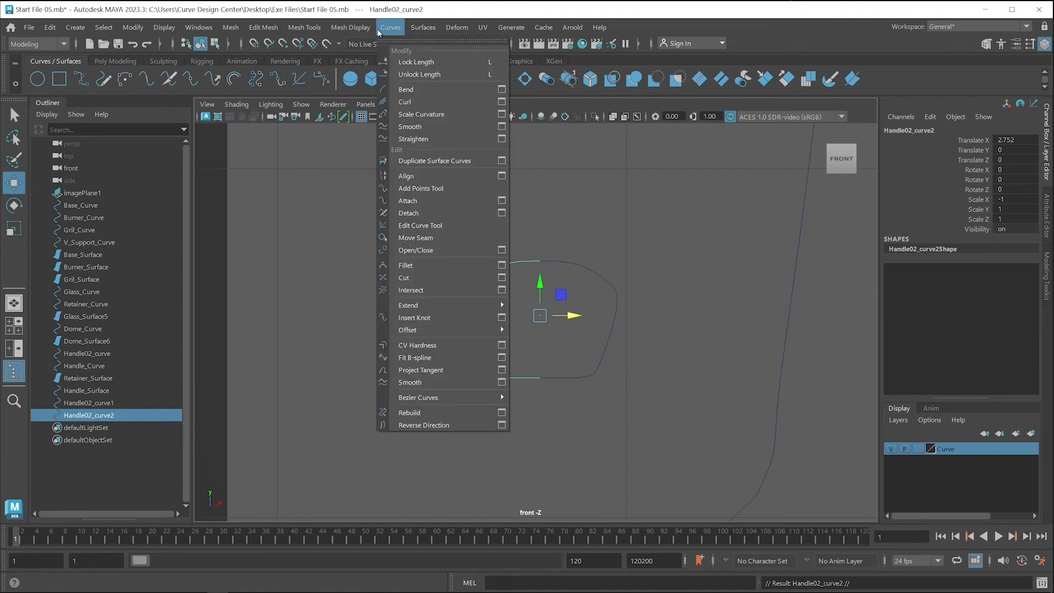
pyautogui.click(430, 426)
pyautogui.click(404, 253)
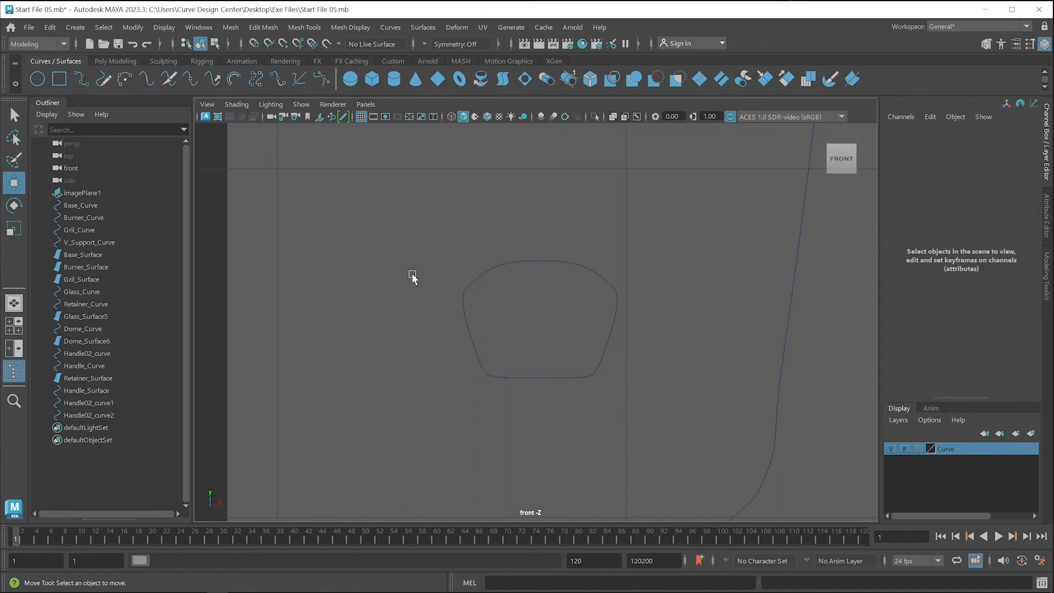
pyautogui.moveTo(492, 223); pyautogui.dragTo(557, 274)
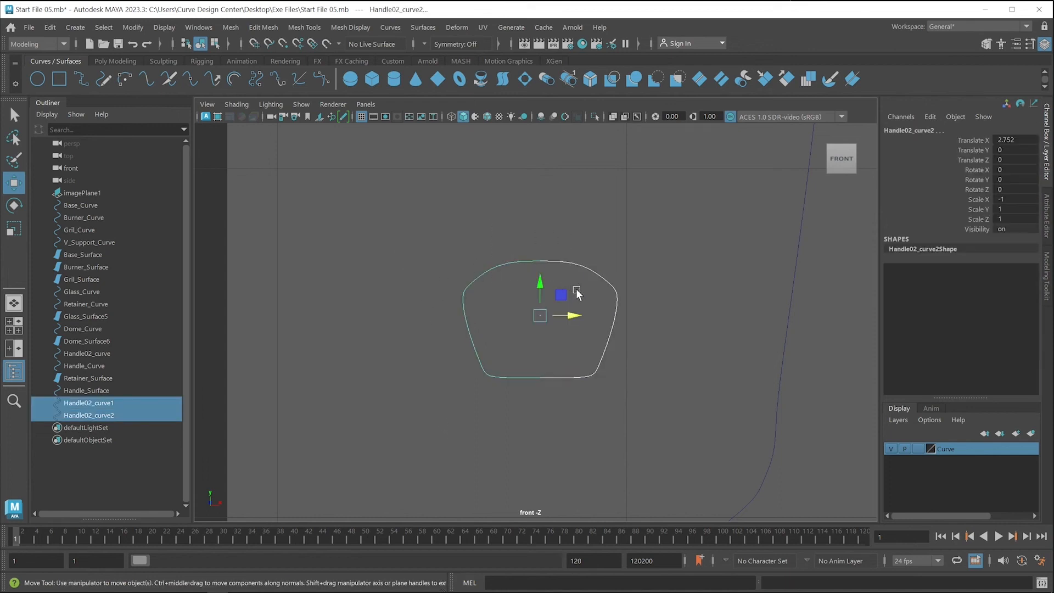
pyautogui.click(390, 27)
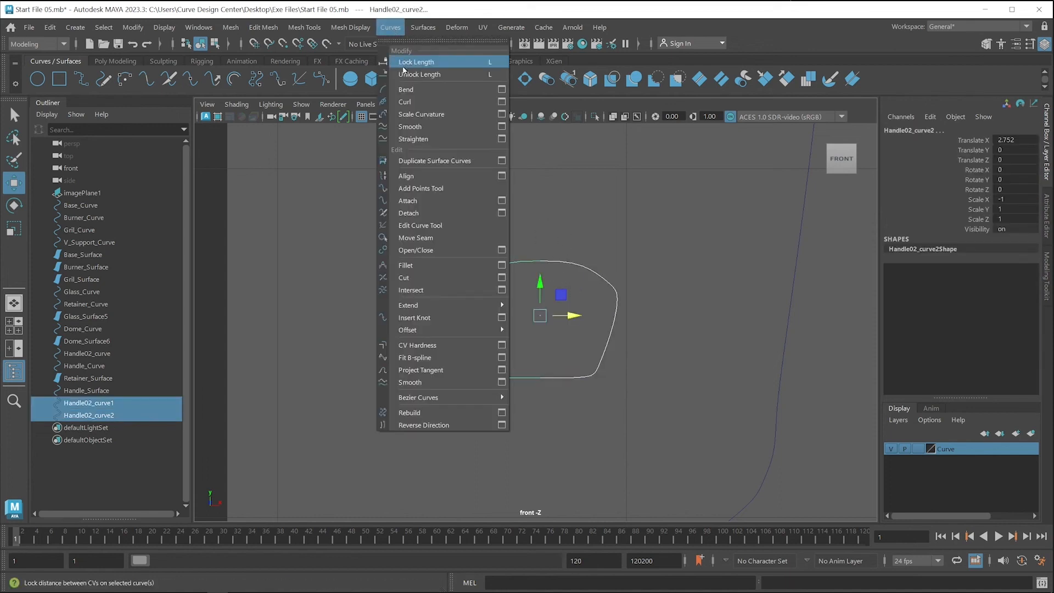
pyautogui.click(418, 202)
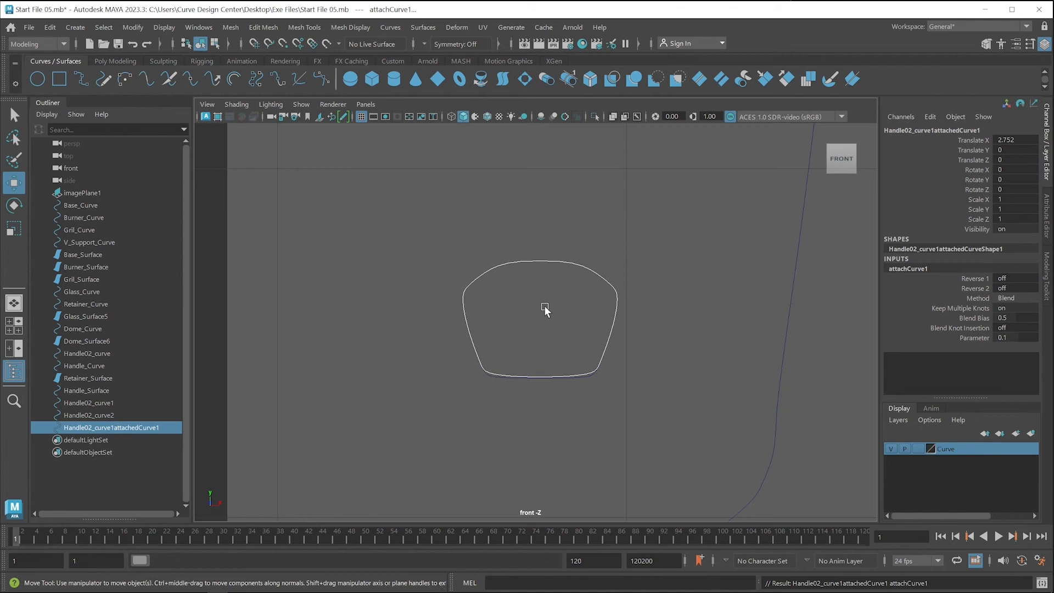
# Step: Delete the leftover half curves Handle02_curve1 and Handle02_curve2, keeping the attached curve
pyautogui.moveTo(485, 226); pyautogui.dragTo(605, 310)
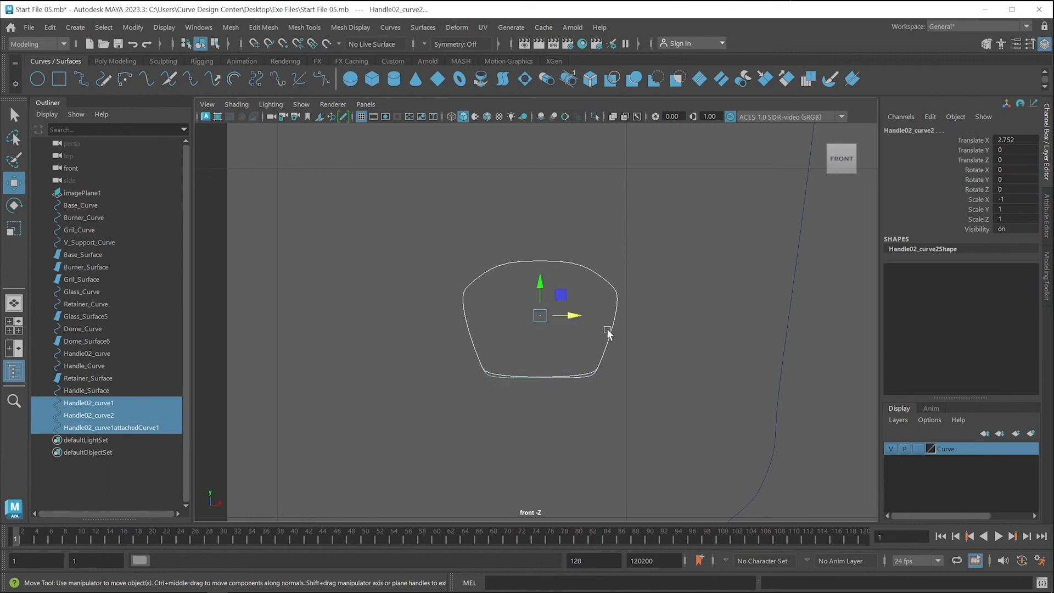
pyautogui.click(102, 406)
pyautogui.keyDown('ctrl'); pyautogui.click(104, 415); pyautogui.keyUp('ctrl')
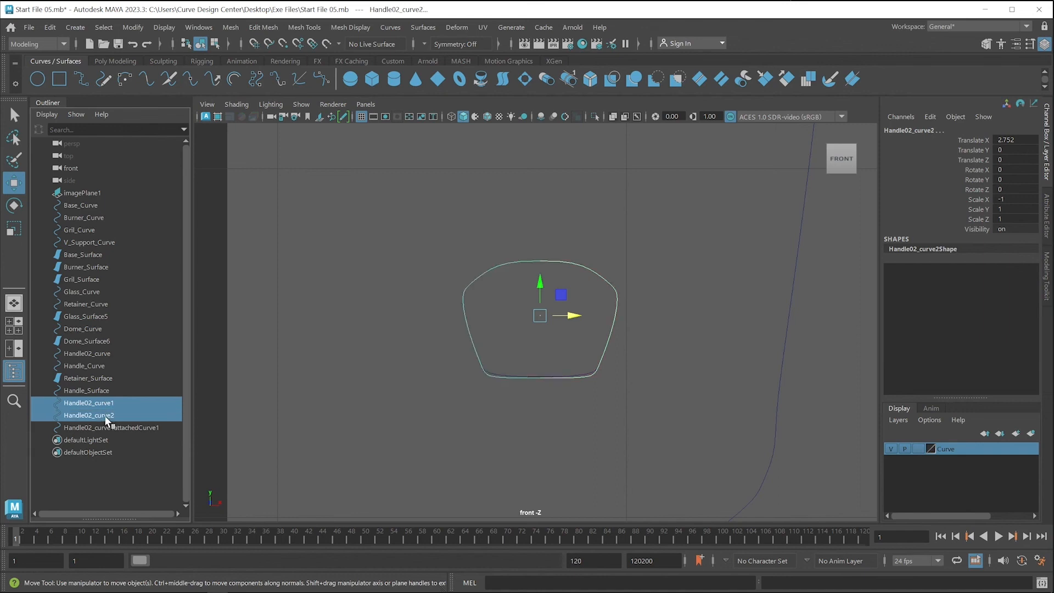
pyautogui.press('Delete')
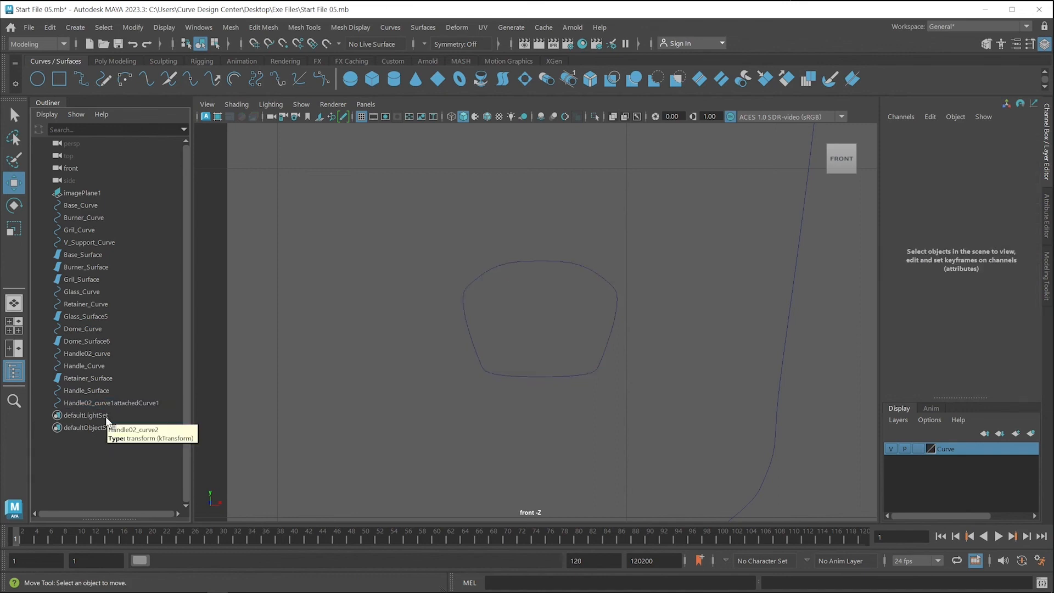
# Step: Rename the attached small-handle curve as Handle02_Curve
pyautogui.click(102, 402)
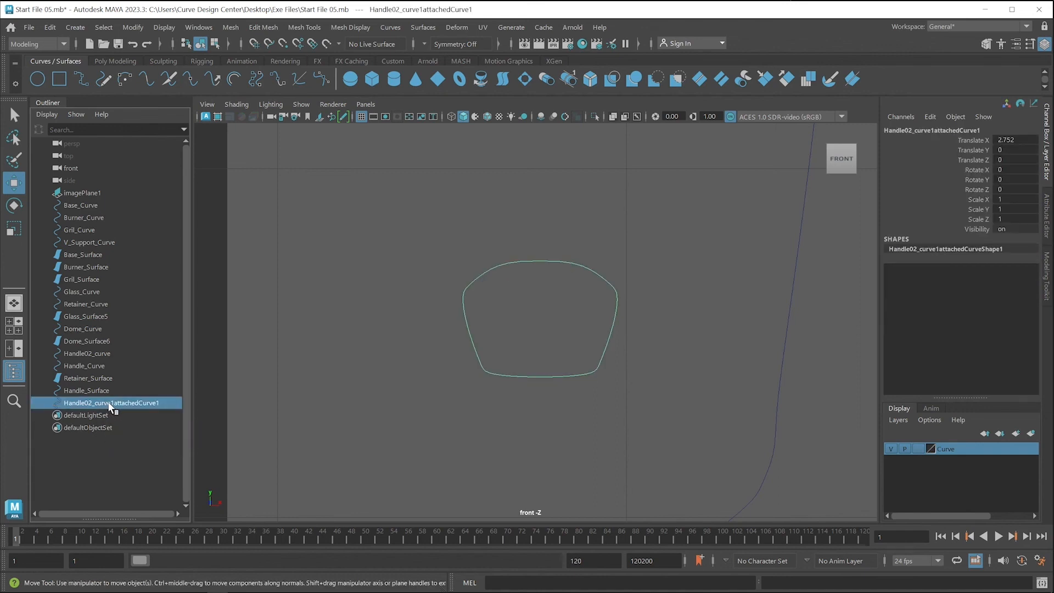
pyautogui.doubleClick(109, 403)
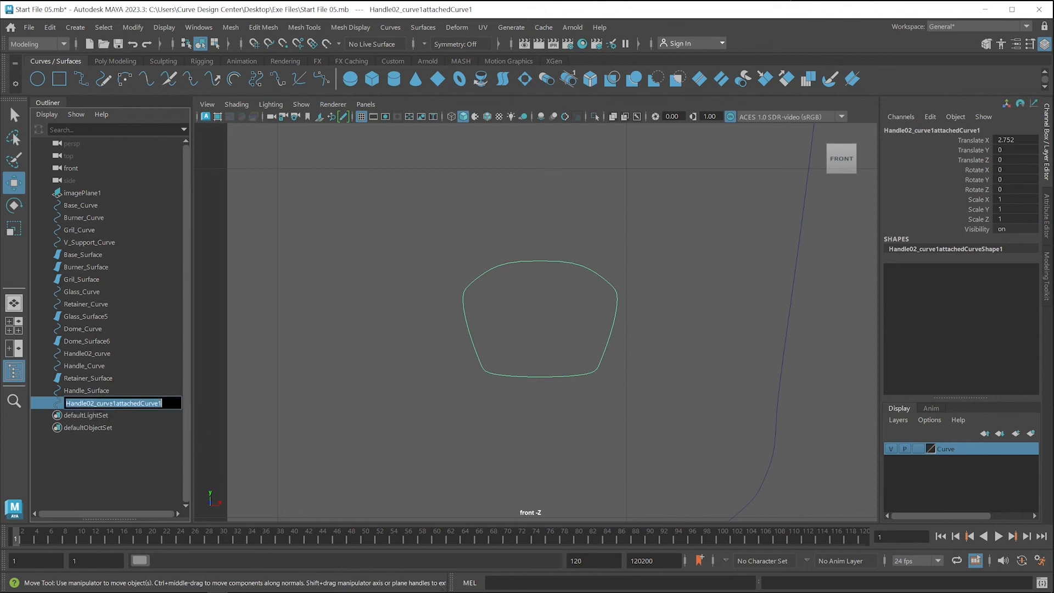
pyautogui.write('Handle')
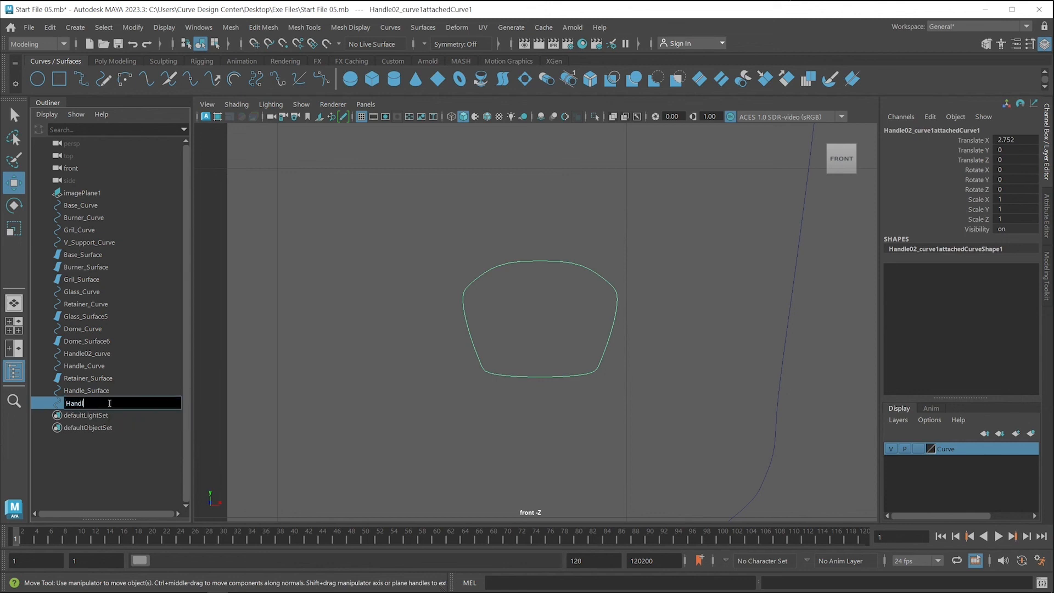
pyautogui.write('01')
pyautogui.press('BackSpace')
pyautogui.write('2_Curve')
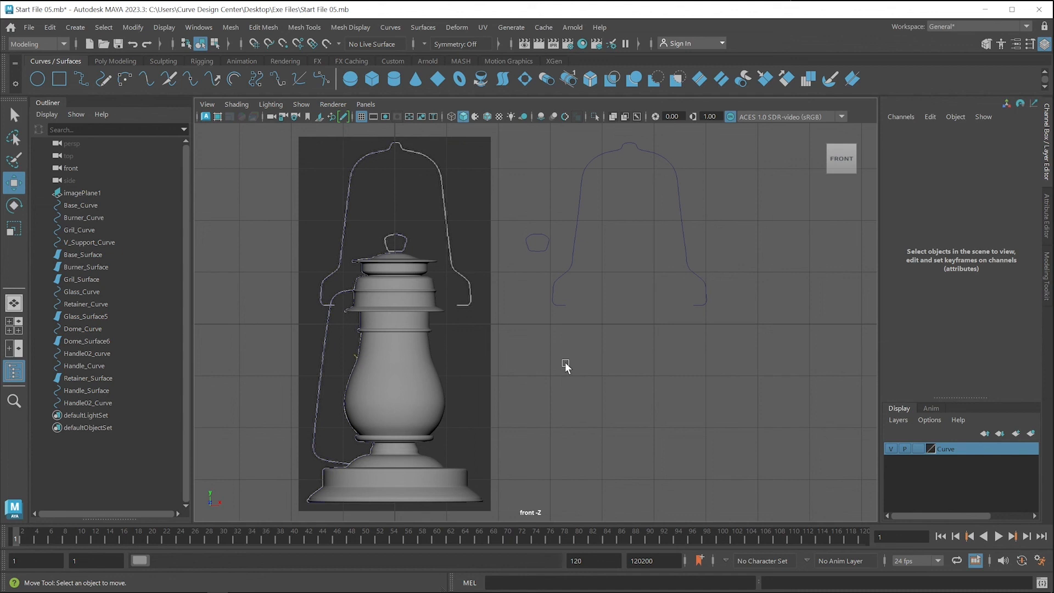
# Step: Select both complete handle curves beside the reference image, Handle_Surface and Handle02_Curve
pyautogui.click(578, 273)
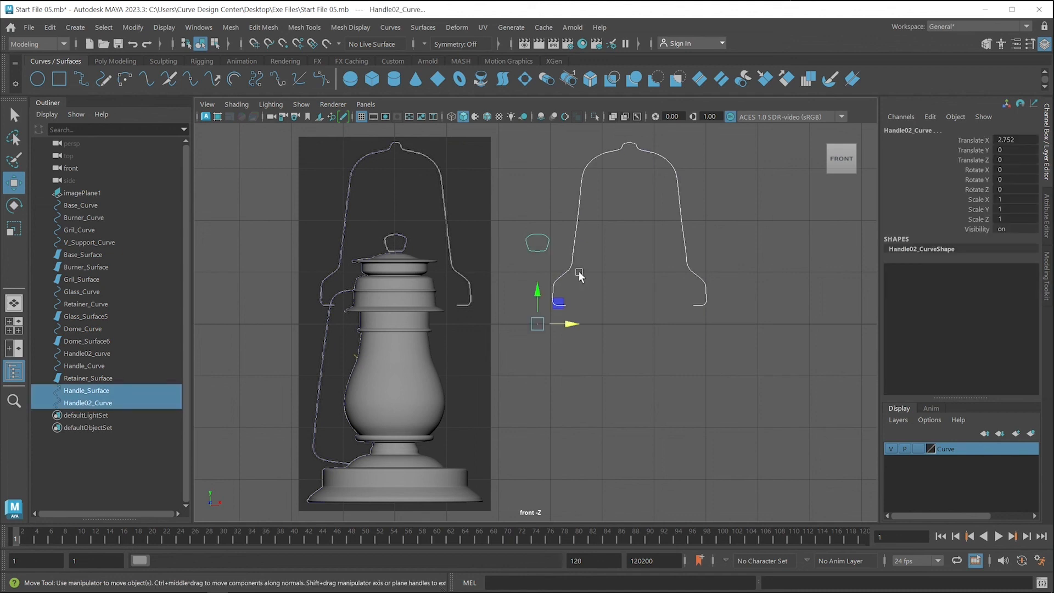